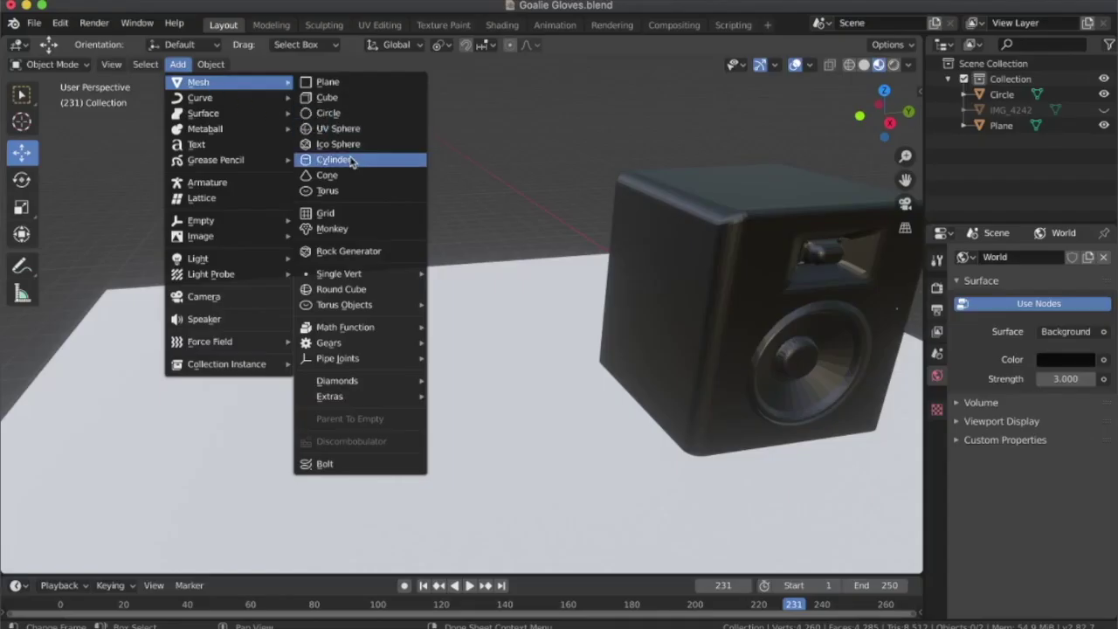
# Step: Add a cylinder, move it to the left side of the plane, and enter Edit Mode
pyautogui.click(353, 162)
pyautogui.press('g')
pyautogui.click(405, 384)
pyautogui.moveTo(371, 451); pyautogui.dragTo(363, 406)
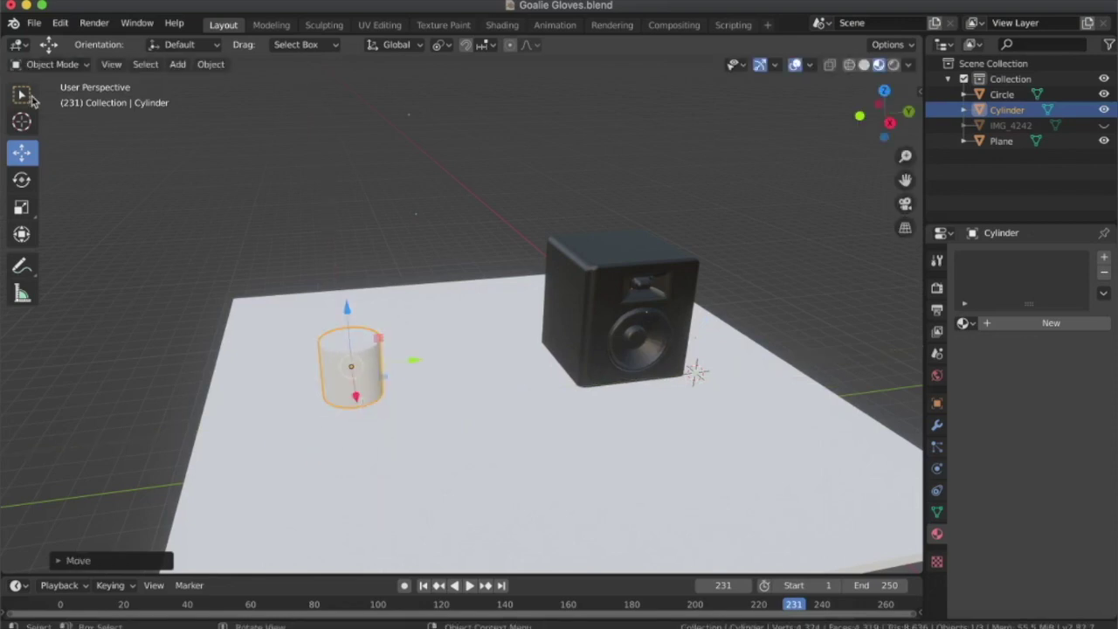
pyautogui.click(43, 66)
pyautogui.click(48, 94)
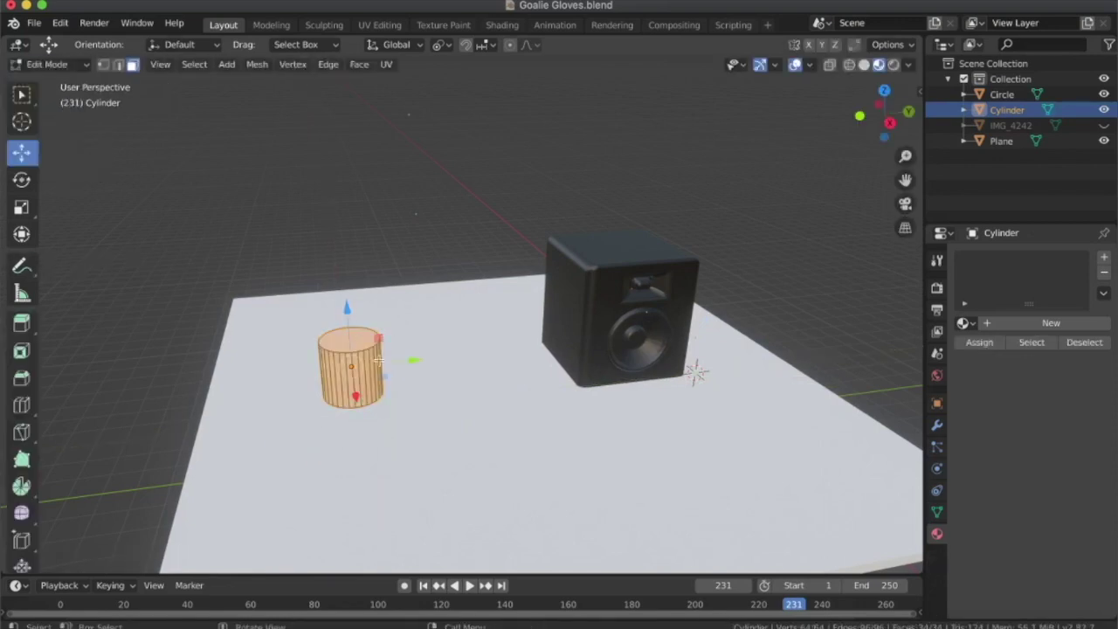
# Step: Raise the cylinder's top face and add about nine evenly spaced loop cuts
pyautogui.moveTo(345, 280)
pyautogui.mouseDown()
pyautogui.moveTo(339, 228)
pyautogui.moveTo(351, 194)
pyautogui.mouseUp()
pyautogui.scroll(3, 351, 193)
pyautogui.moveTo(352, 194); pyautogui.dragTo(306, 259, button='middle')
pyautogui.hotkey('ctrl', 'r')
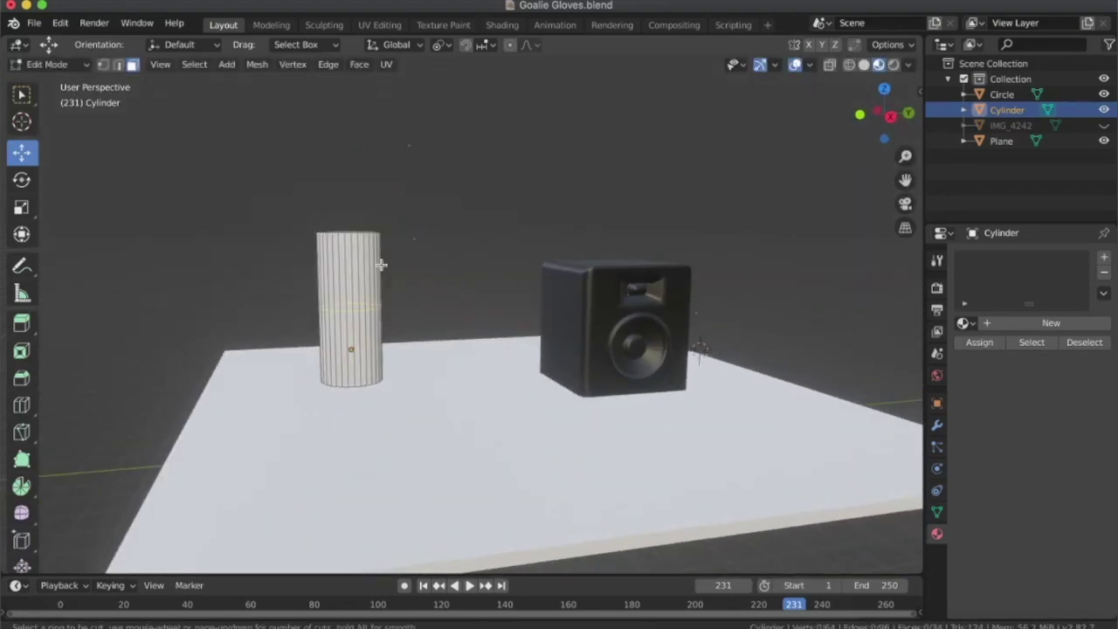
pyautogui.scroll(8, 380, 263)
pyautogui.click(381, 263)
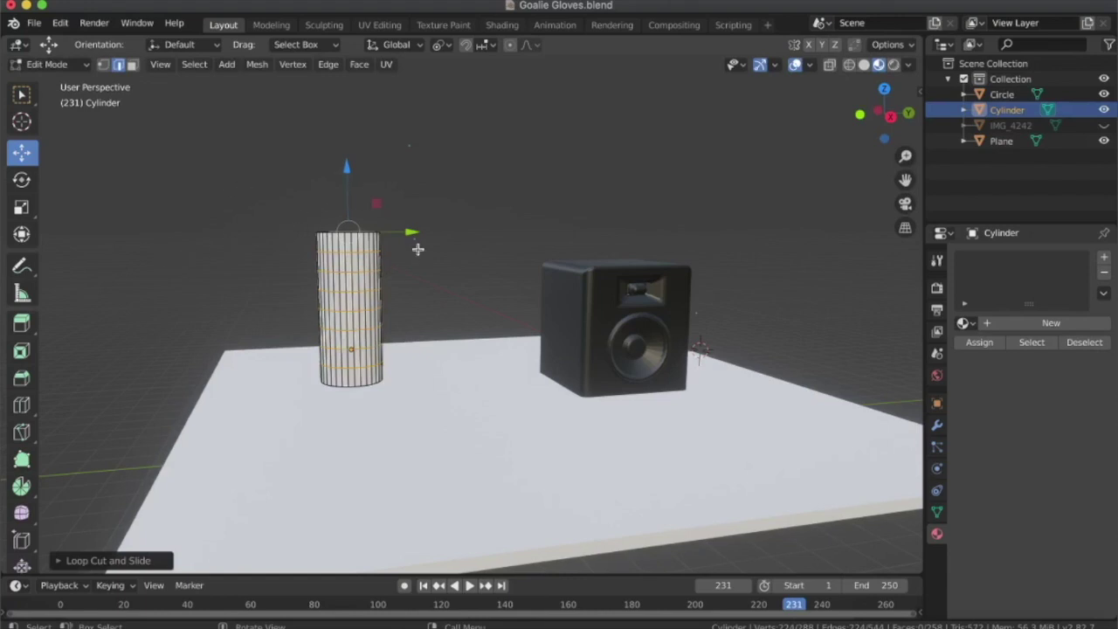
# Step: Scale the middle loops inward and shift them along Z into a pinched waist
pyautogui.press('s')
pyautogui.click(384, 254)
pyautogui.press('g')
pyautogui.press('z')
pyautogui.click(398, 201)
pyautogui.moveTo(398, 201); pyautogui.dragTo(446, 239, button='middle')
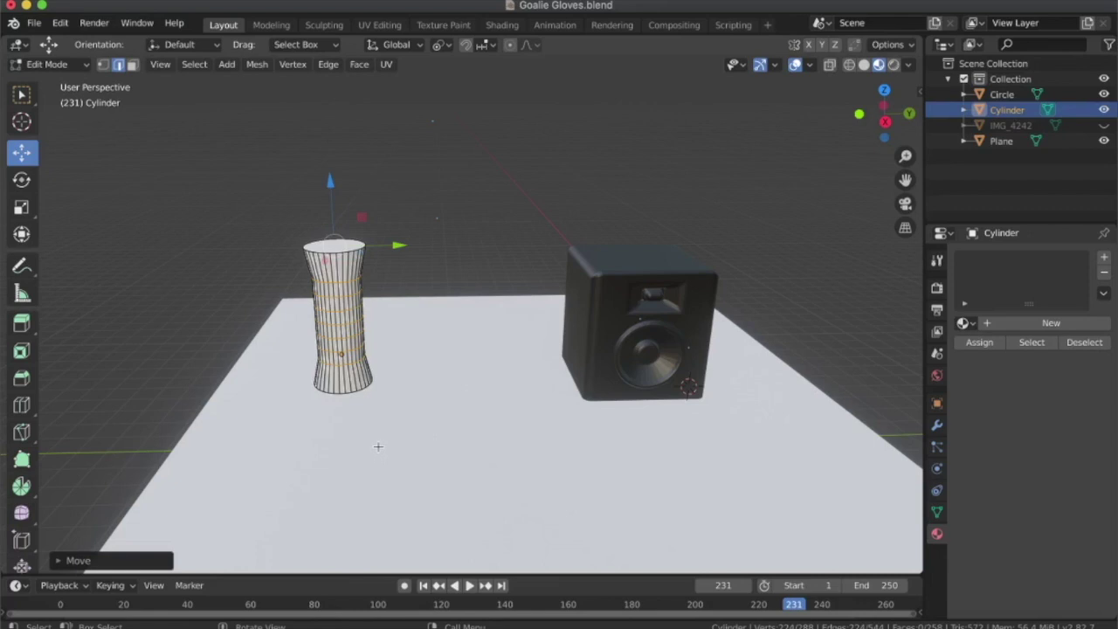
pyautogui.scroll(-2, 378, 447)
pyautogui.moveTo(373, 449); pyautogui.dragTo(295, 285, button='middle')
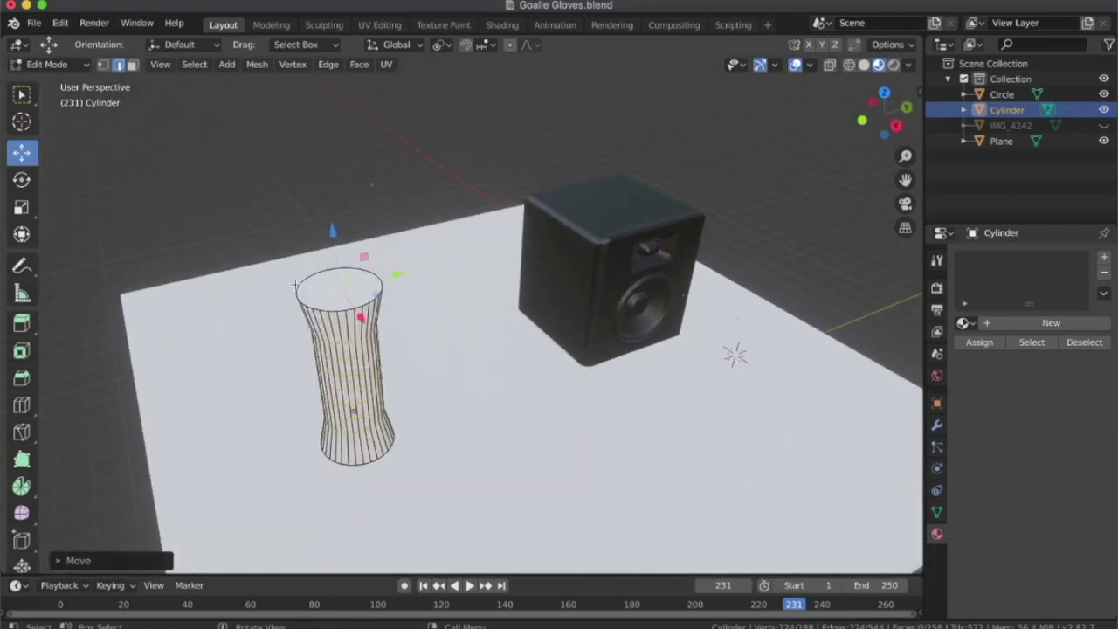
# Step: Select the top face in face mode, nudge it up, and extrude it in place
pyautogui.click(347, 279)
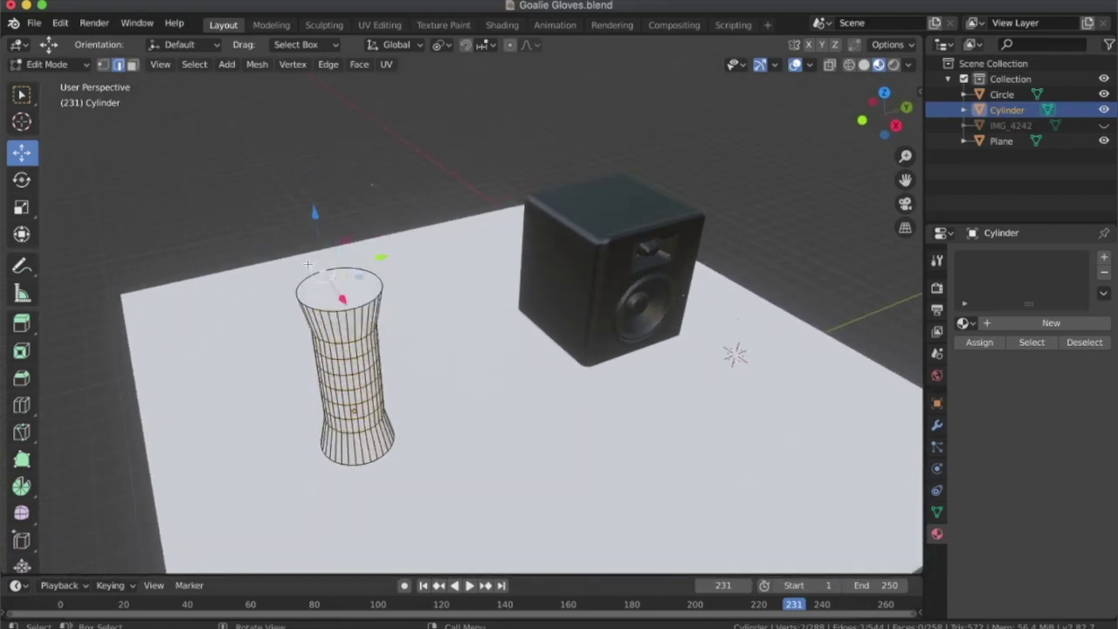
pyautogui.moveTo(348, 280); pyautogui.dragTo(173, 105, button='middle')
pyautogui.click(134, 66)
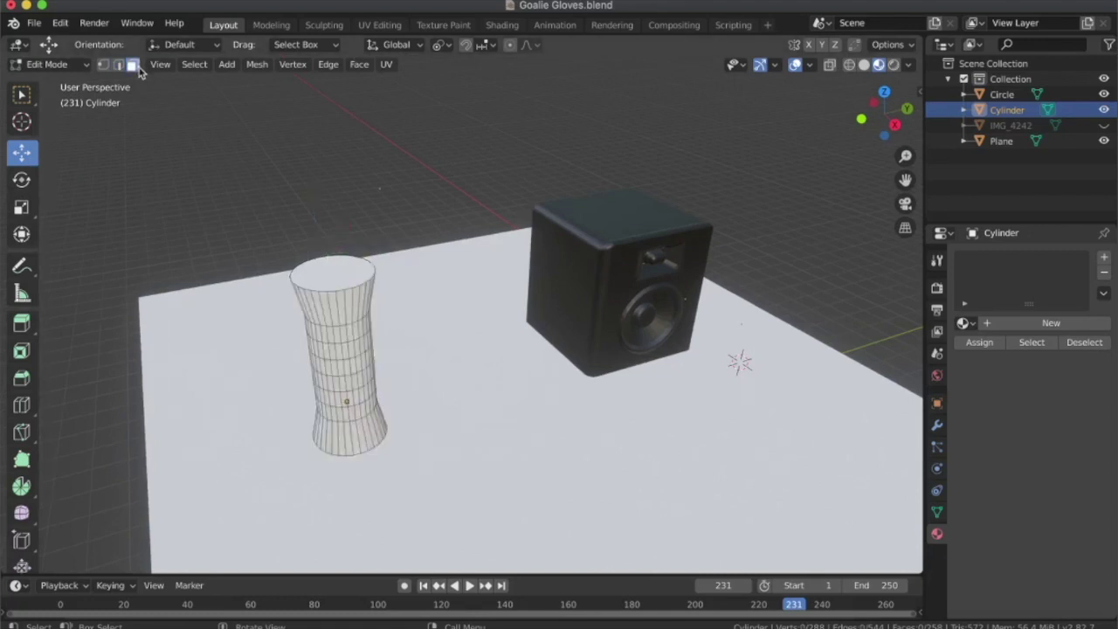
pyautogui.click(325, 270)
pyautogui.moveTo(325, 270); pyautogui.dragTo(274, 158, button='middle')
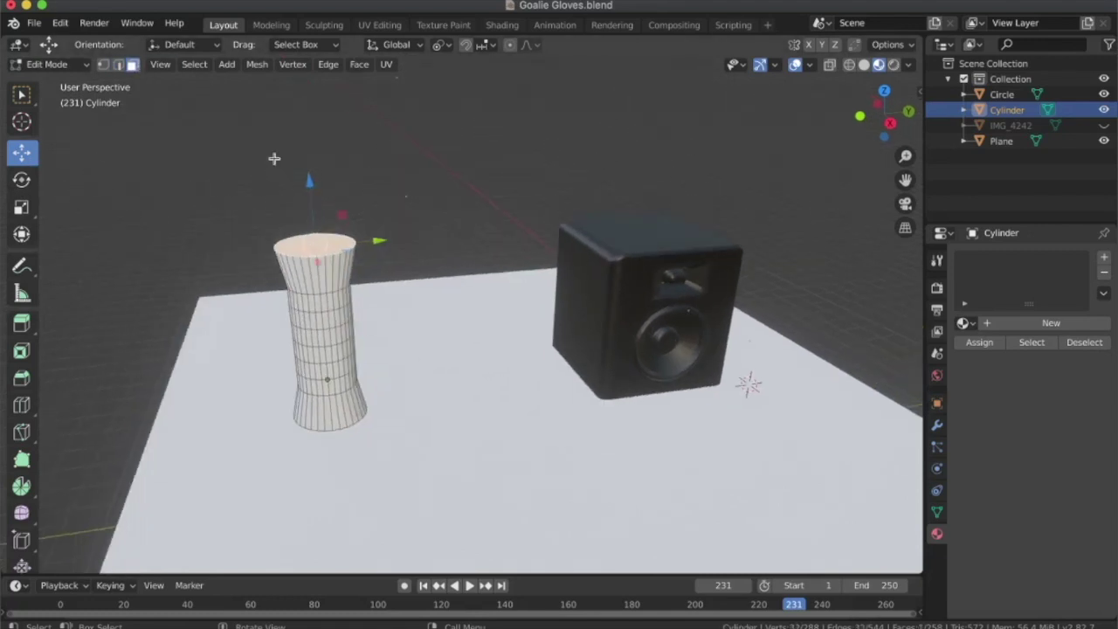
pyautogui.moveTo(313, 186); pyautogui.dragTo(312, 181)
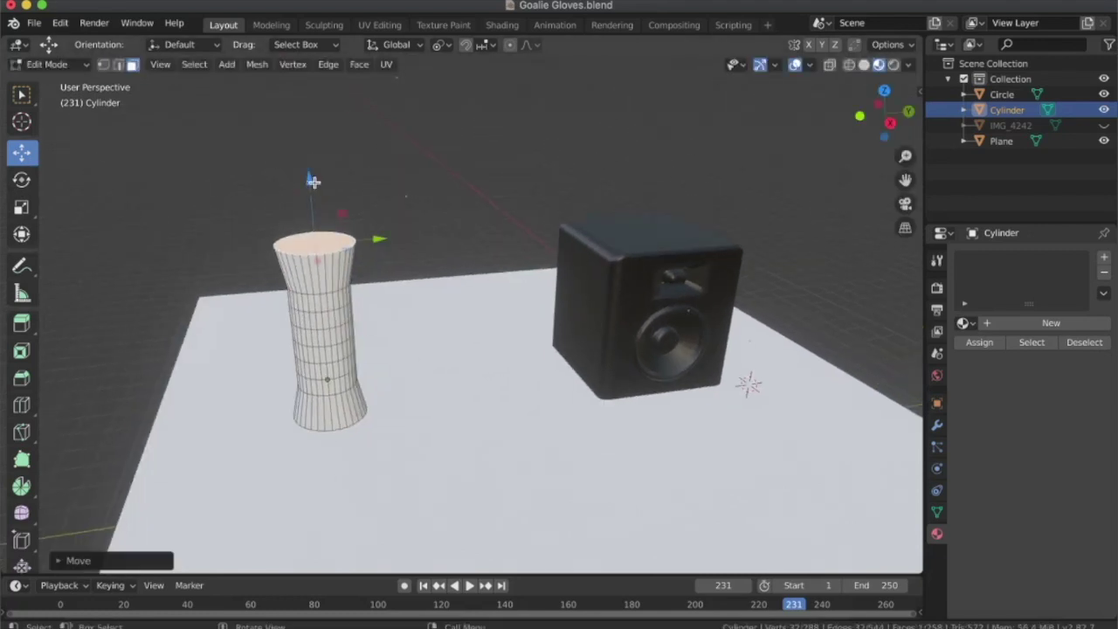
pyautogui.press('e')
pyautogui.rightClick(322, 216)
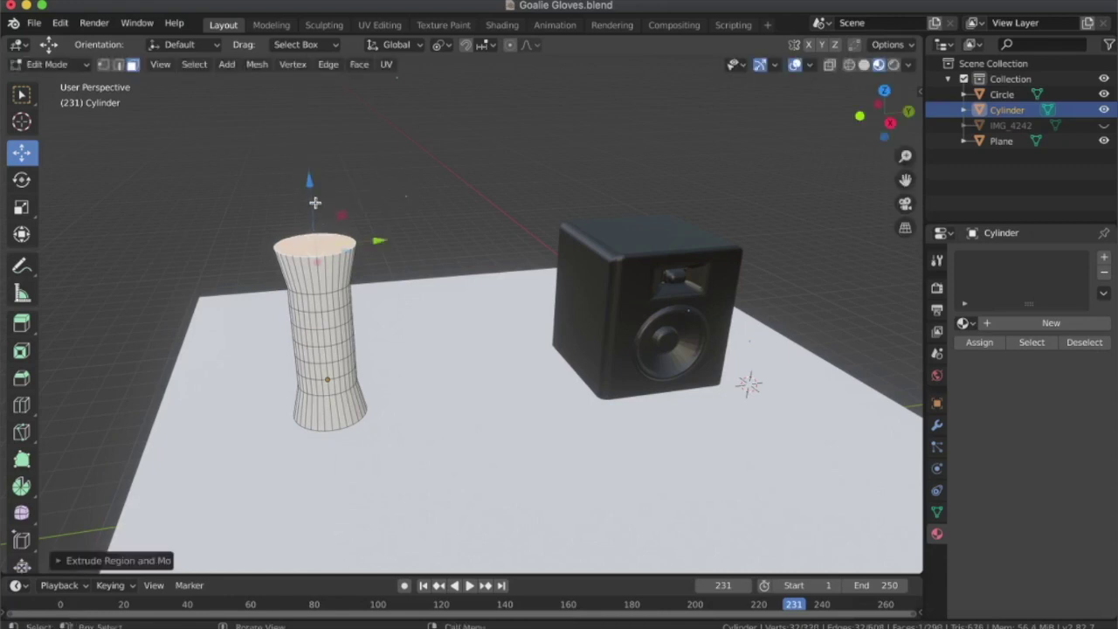
# Step: Inset the top face and extrude it upward into a neck
pyautogui.moveTo(310, 184); pyautogui.dragTo(307, 174)
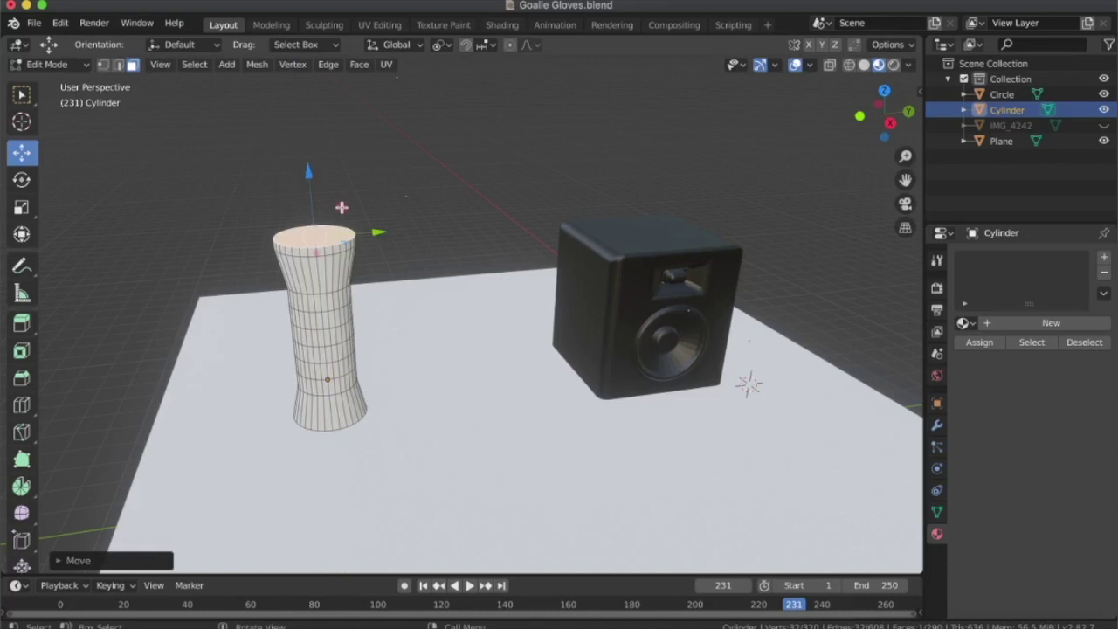
pyautogui.press('i')
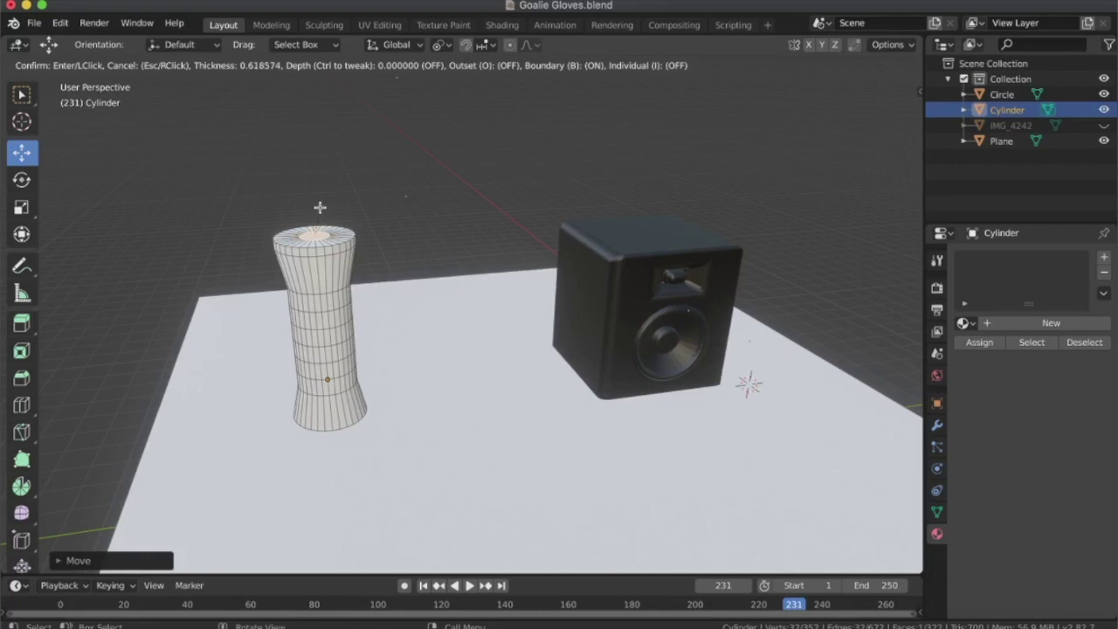
pyautogui.click(321, 207)
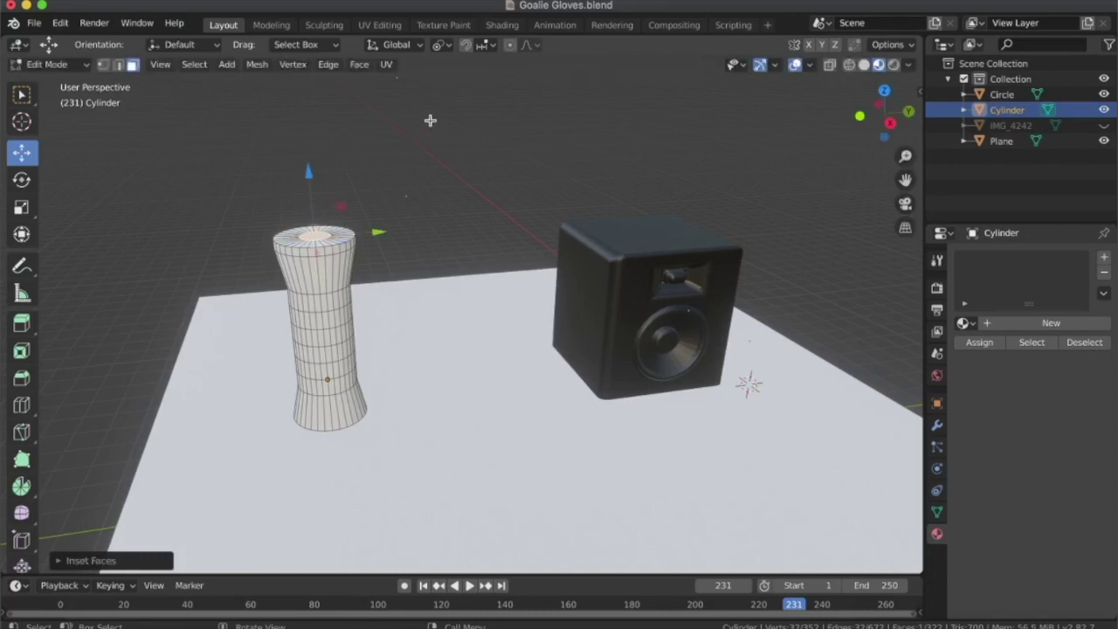
pyautogui.press('e')
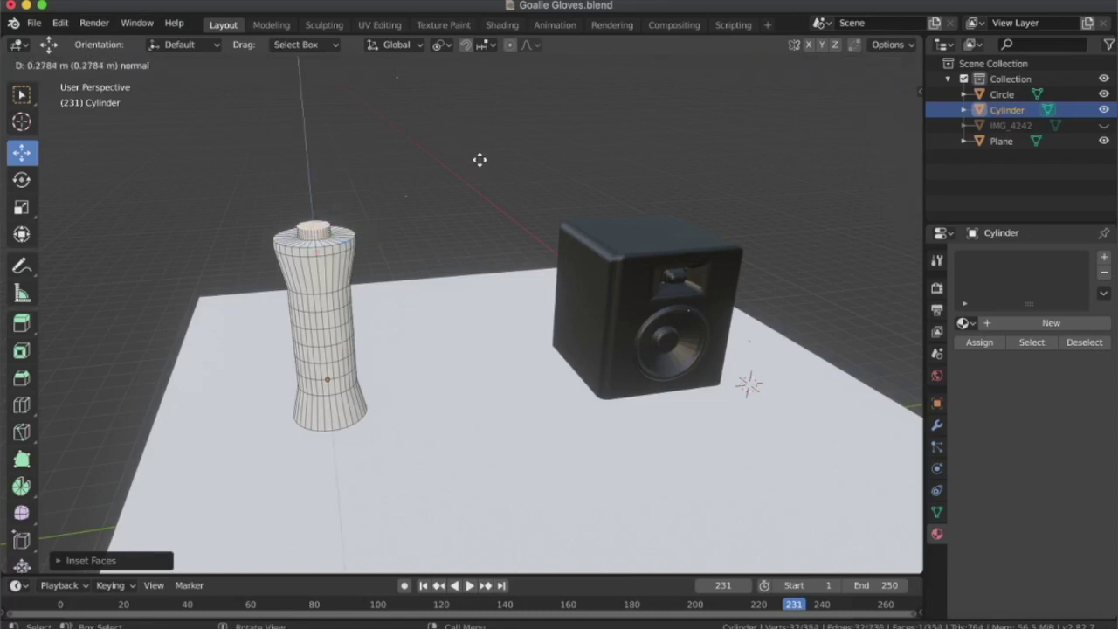
pyautogui.click(480, 159)
# Step: Resize the neck top and extrude it twice more to form the cap
pyautogui.press('s')
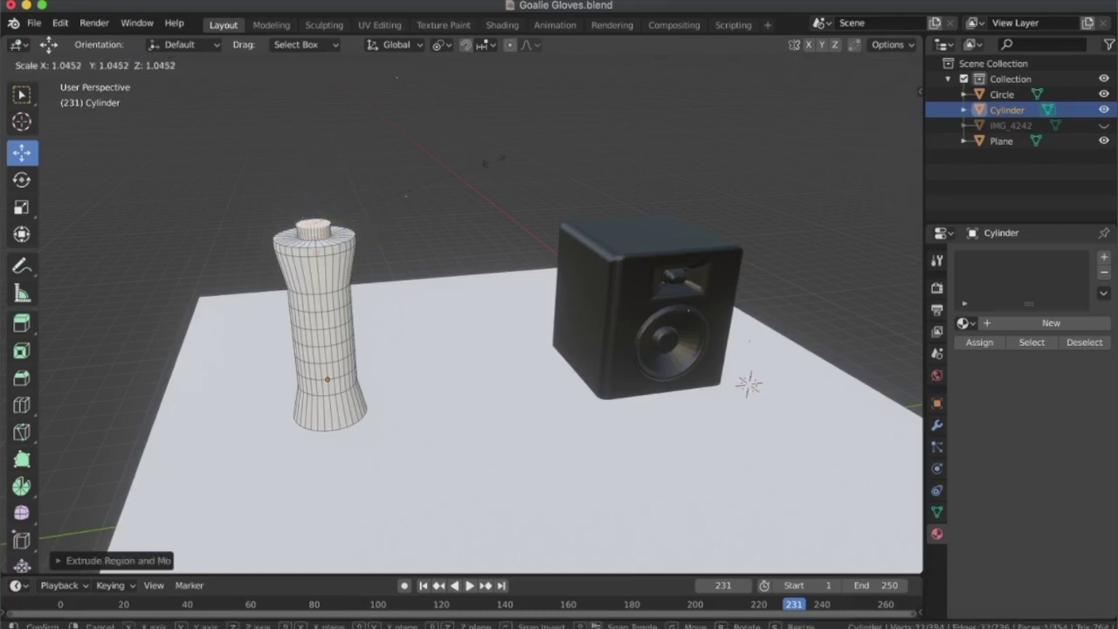
pyautogui.click(552, 164)
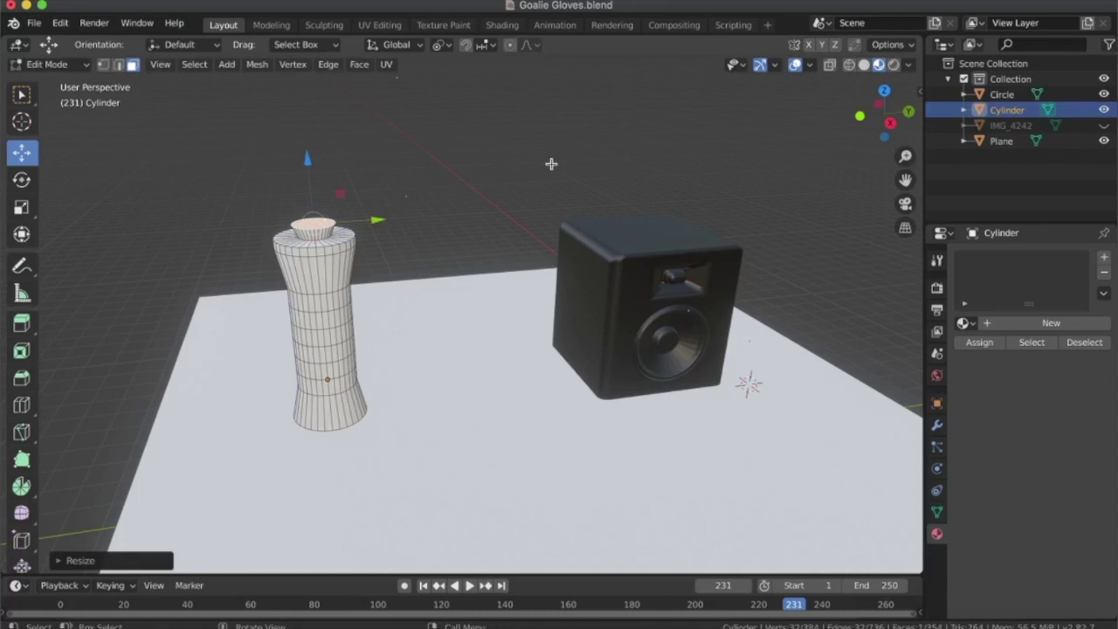
pyautogui.press('e')
pyautogui.click(551, 156)
pyautogui.press('e')
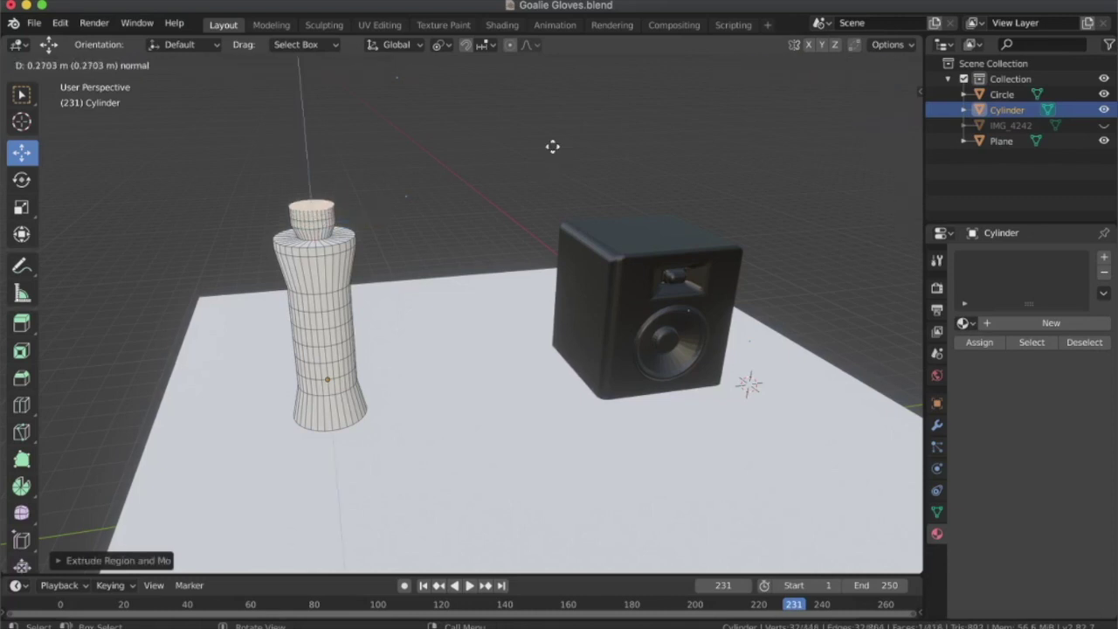
pyautogui.click(553, 150)
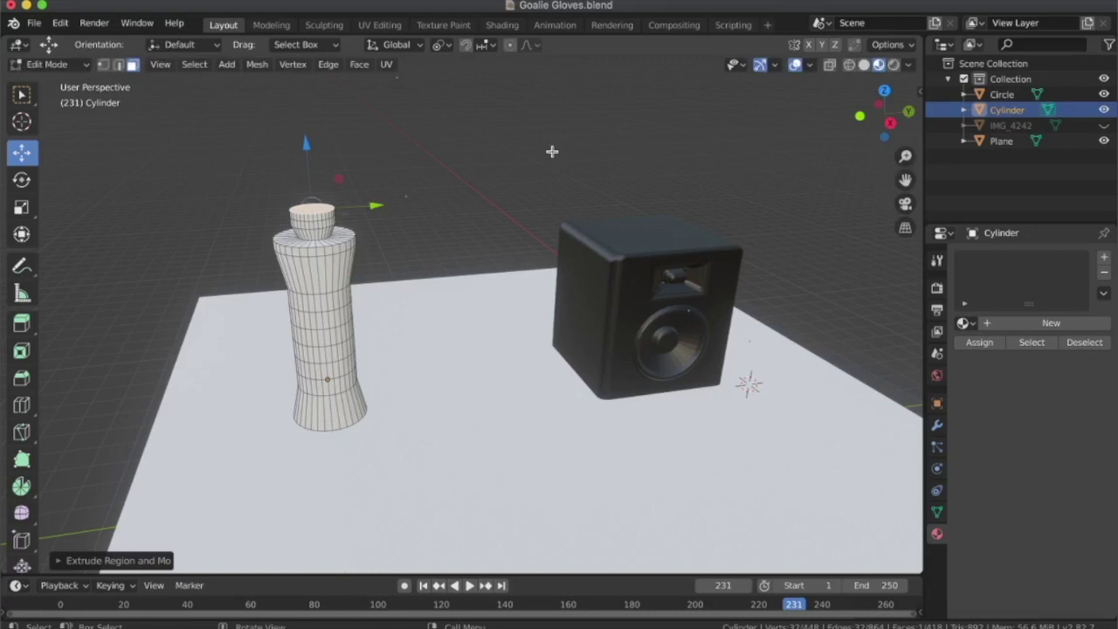
# Step: Bevel the cap's edges with Ctrl+B
pyautogui.hotkey('ctrl', 'b')
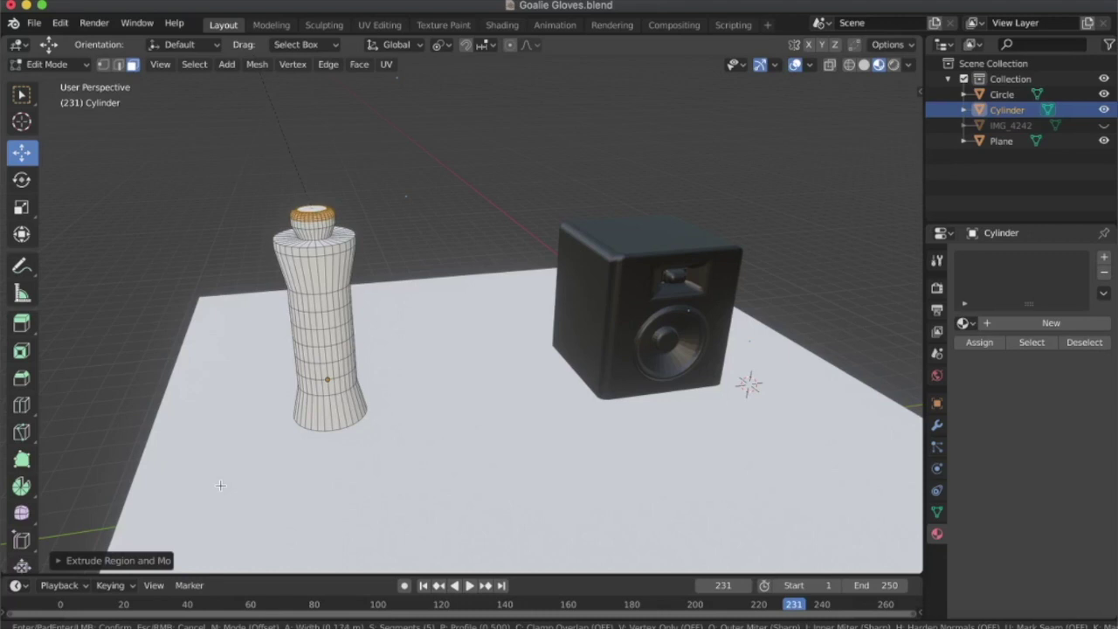
pyautogui.click(220, 485)
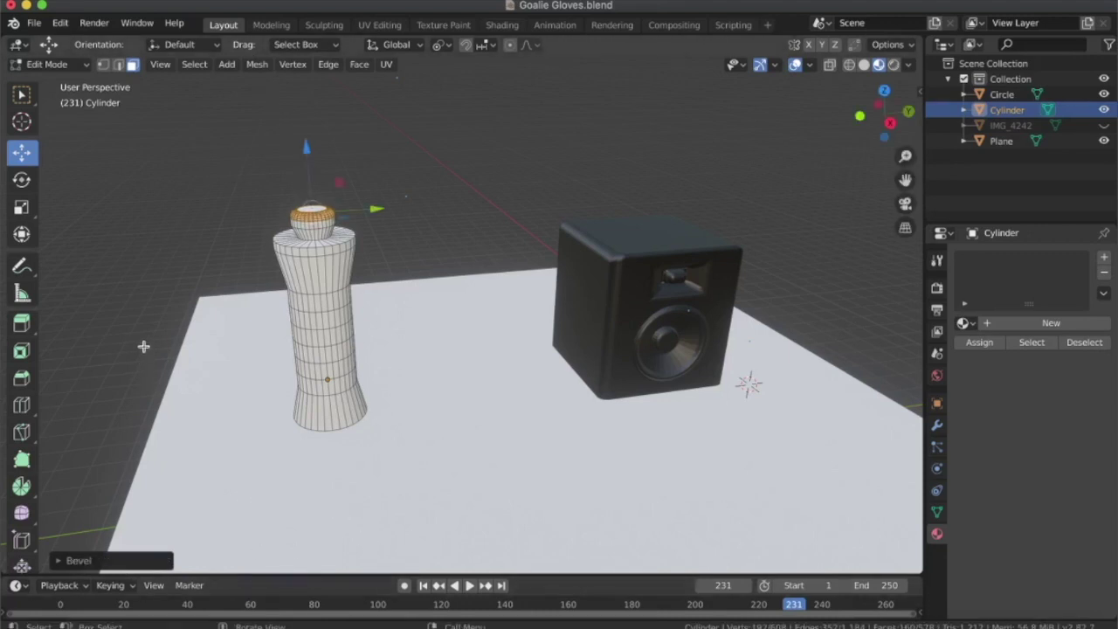
pyautogui.moveTo(143, 382)
pyautogui.mouseDown(button='middle')
pyautogui.moveTo(305, 384)
pyautogui.moveTo(291, 285)
pyautogui.mouseUp(button='middle')
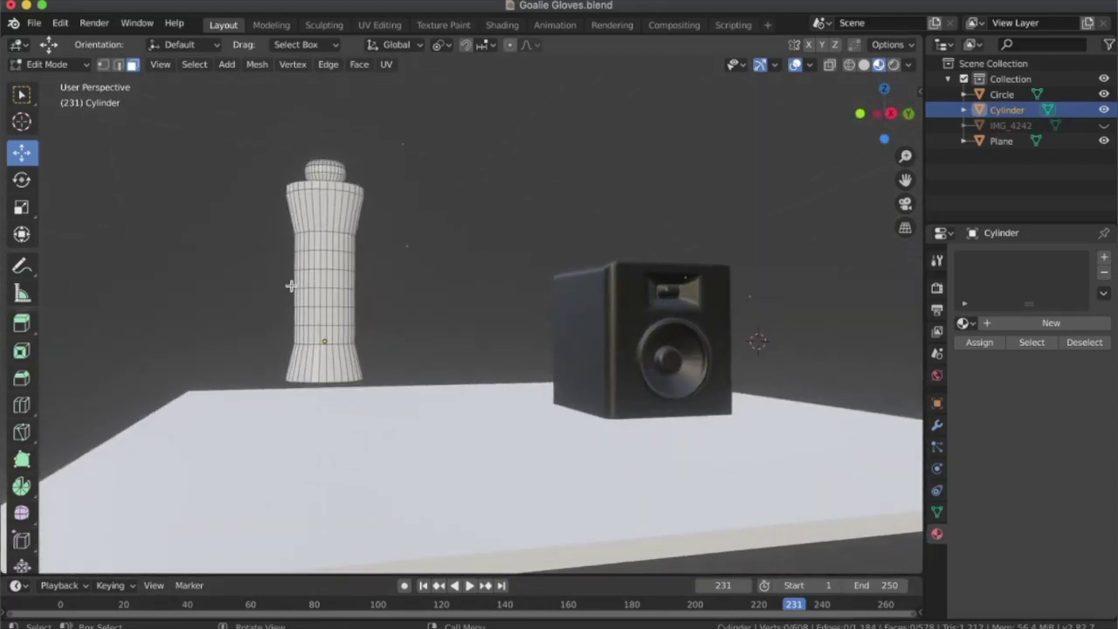
pyautogui.moveTo(291, 286)
pyautogui.mouseDown(button='middle')
pyautogui.moveTo(334, 337)
pyautogui.moveTo(309, 333)
pyautogui.moveTo(384, 350)
pyautogui.mouseUp(button='middle')
pyautogui.rightClick(385, 350)
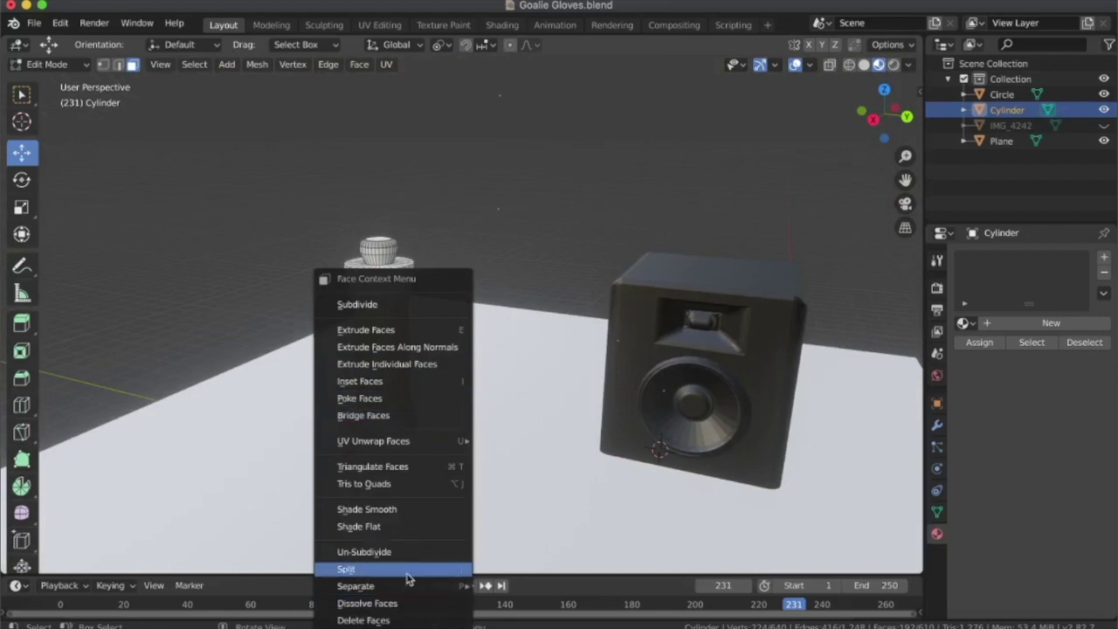
# Step: Separate the selected faces into their own object and select that label part in Object Mode
pyautogui.moveTo(355, 586)
pyautogui.click(461, 544)
pyautogui.click(50, 64)
pyautogui.click(50, 78)
pyautogui.hotkey('alt', 'a')
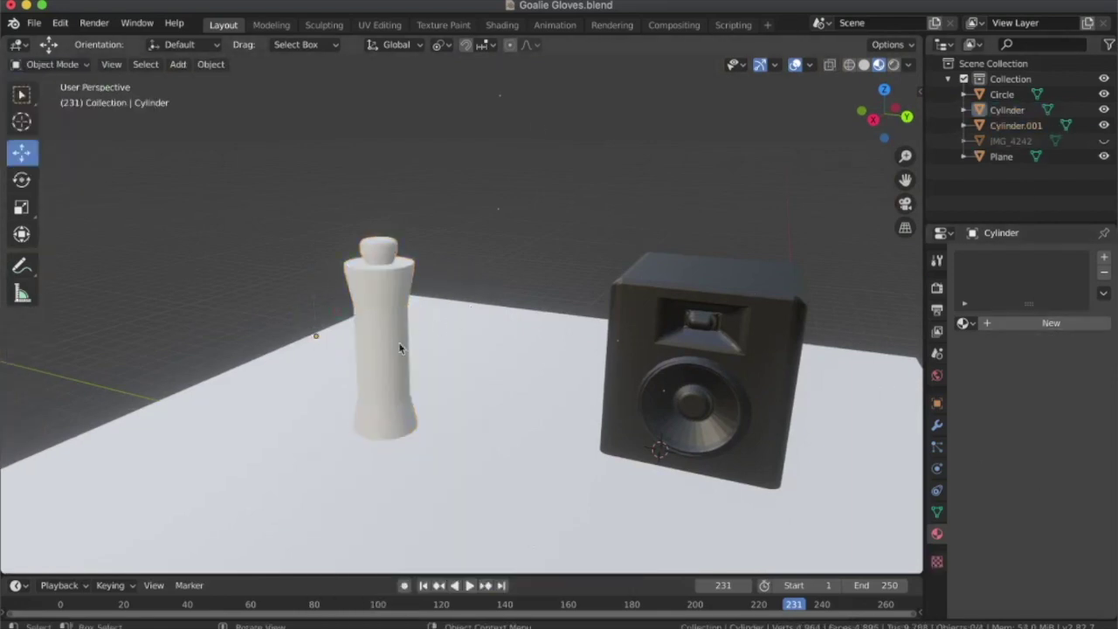
pyautogui.click(404, 337)
# Step: Assign Material.001 to the separated label part
pyautogui.click(1044, 323)
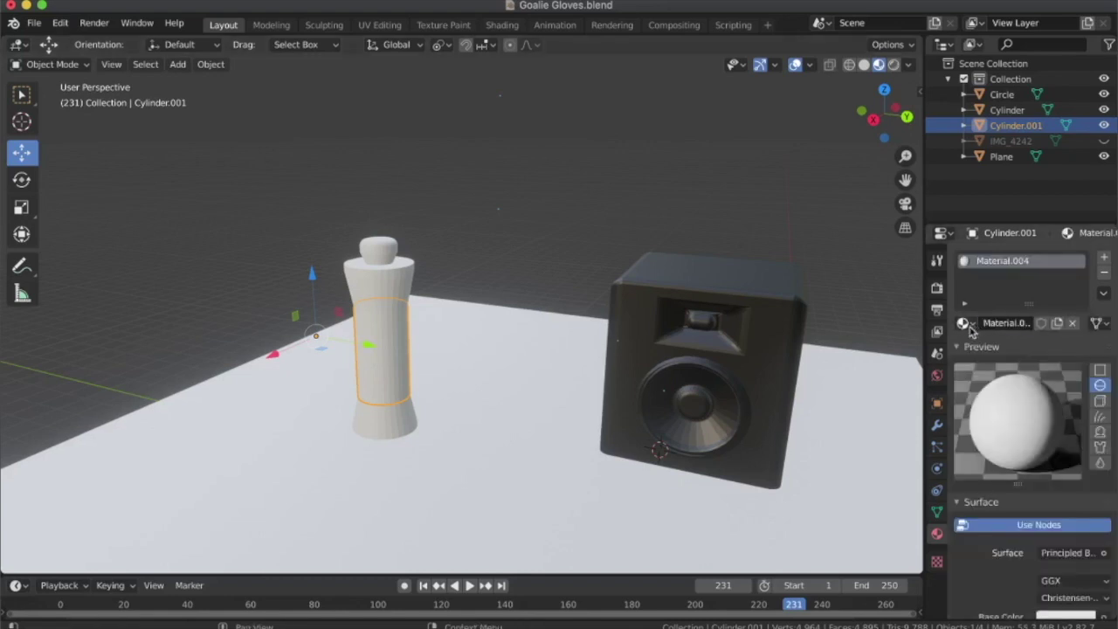
pyautogui.click(975, 325)
pyautogui.click(807, 381)
pyautogui.click(807, 382)
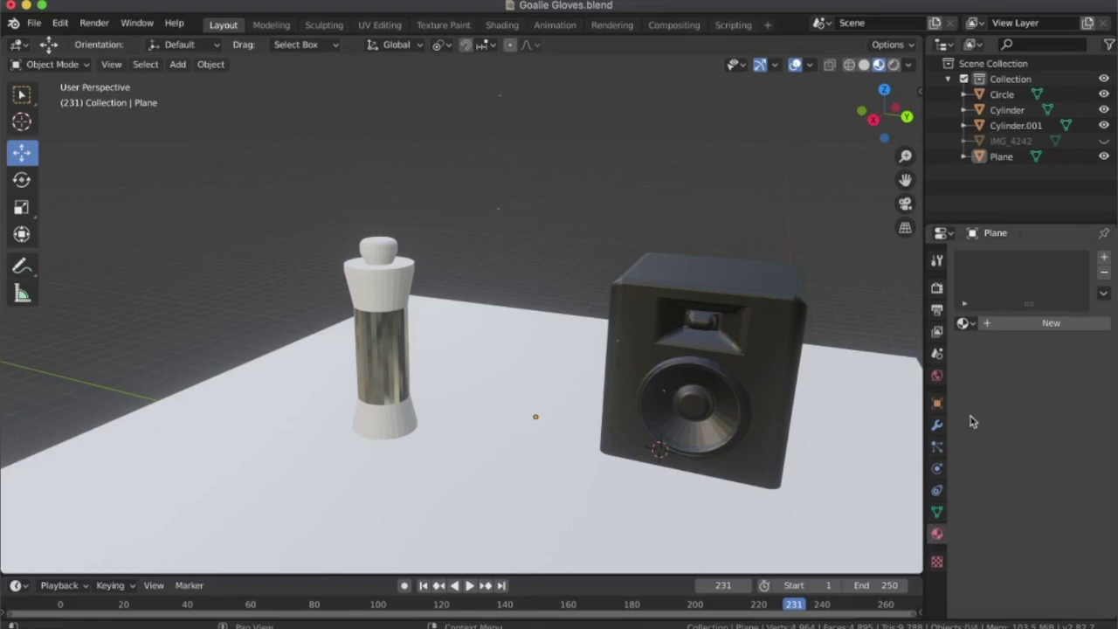
# Step: Select the bottle body, enter Edit Mode, and browse its materials
pyautogui.moveTo(391, 350); pyautogui.dragTo(401, 345, button='middle')
pyautogui.click(397, 349)
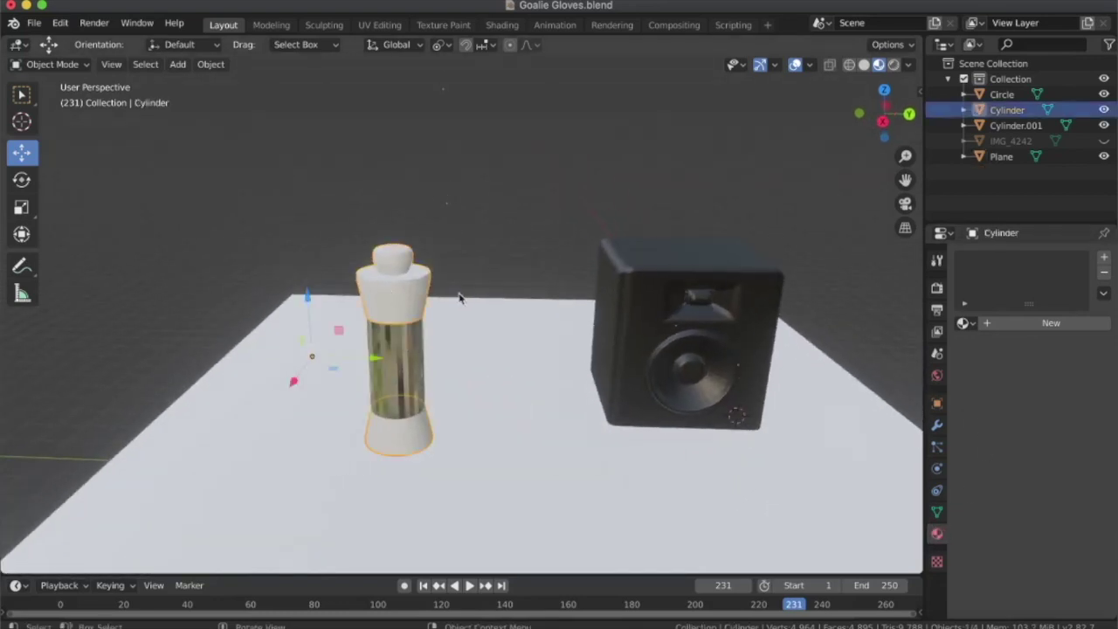
pyautogui.click(52, 63)
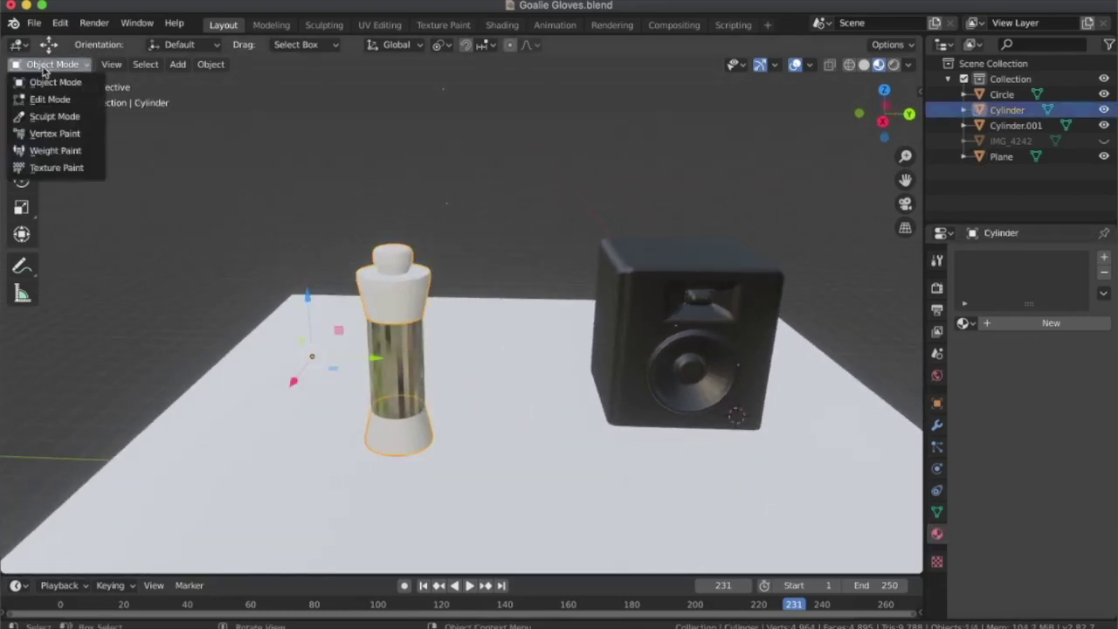
pyautogui.click(43, 96)
pyautogui.click(963, 323)
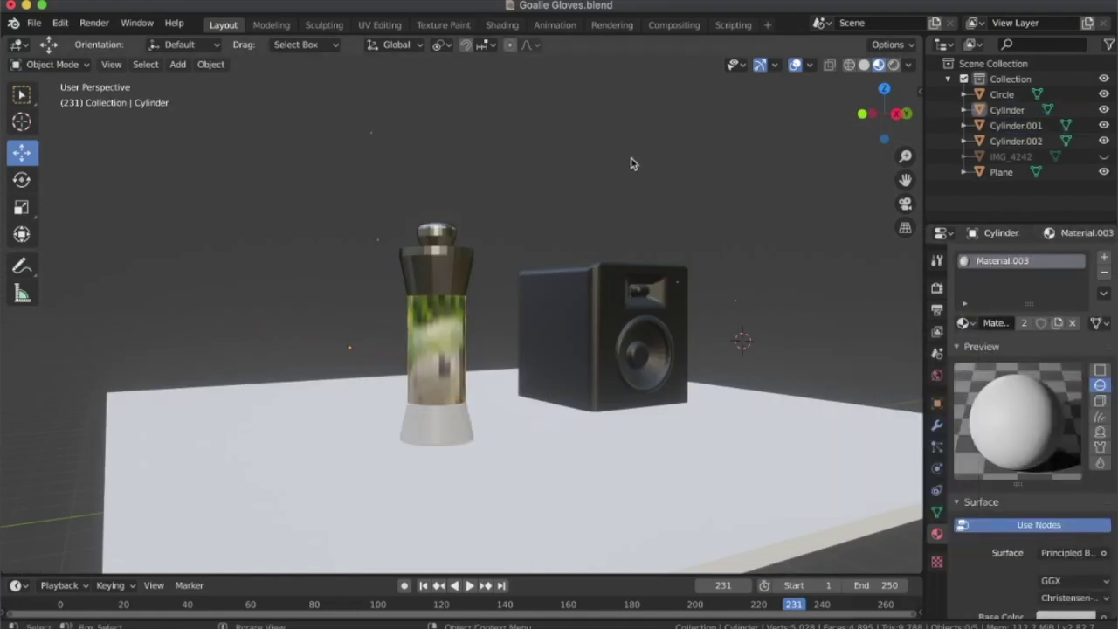
pyautogui.click(347, 365)
# Step: Select Cylinder.001 and move Cylinder.002's mesh in Edit Mode
pyautogui.click(384, 349)
pyautogui.press('Tab')
pyautogui.press('g')
pyautogui.click(624, 193)
pyautogui.click(51, 64)
pyautogui.click(226, 64)
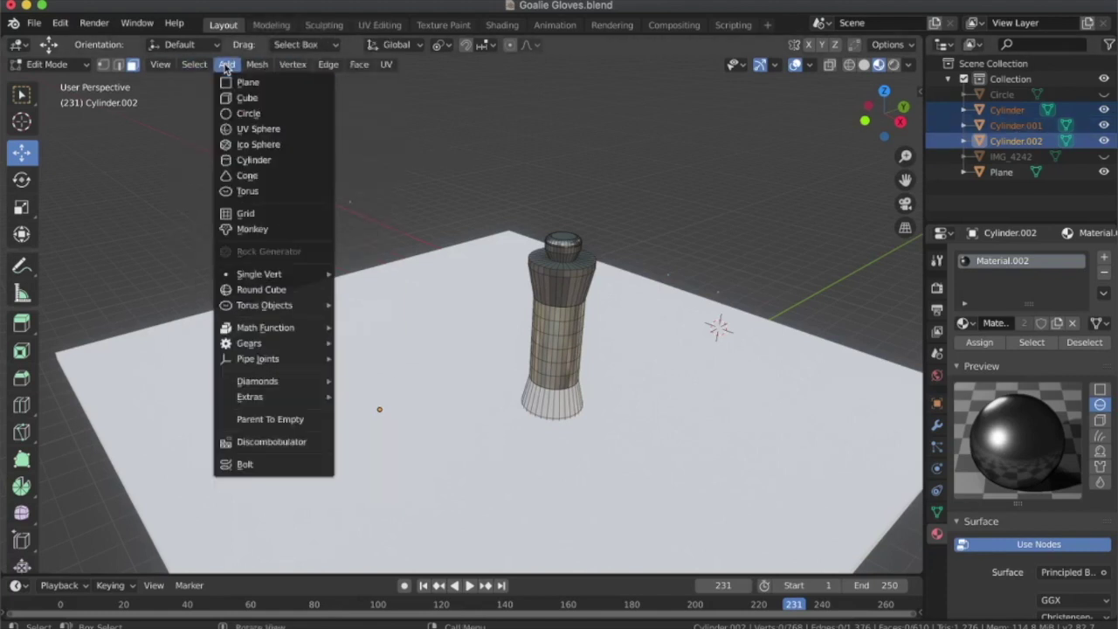
# Step: Search the commands for 'came' and return to Object Mode
pyautogui.click(60, 23)
pyautogui.click(107, 162)
pyautogui.write('came')
pyautogui.press('Return')
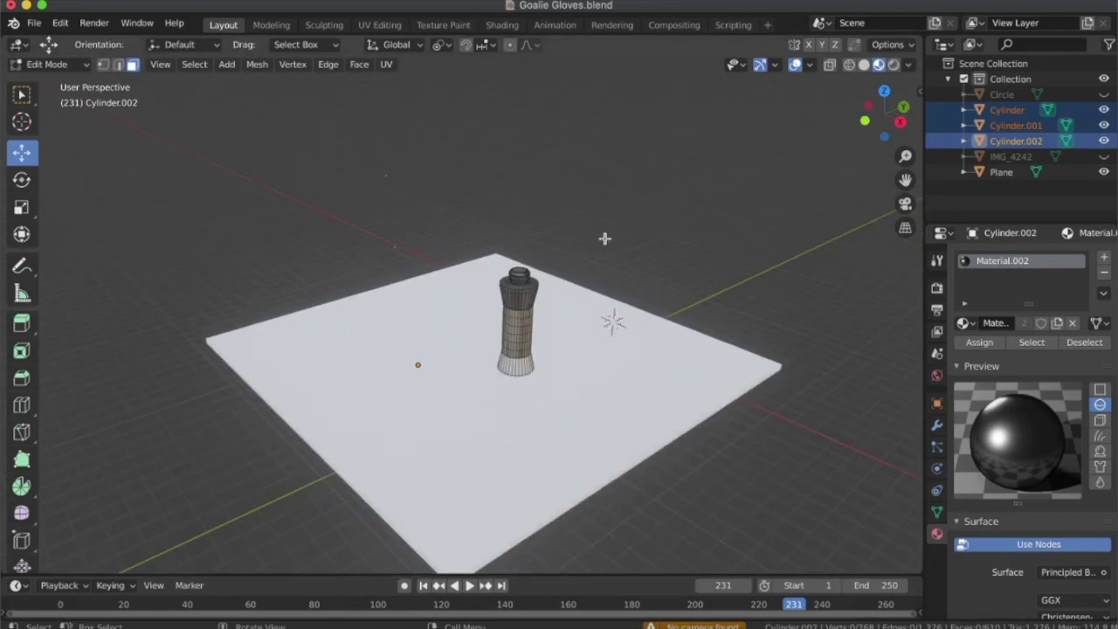
pyautogui.click(226, 64)
pyautogui.moveTo(663, 114); pyautogui.dragTo(736, 192, button='middle')
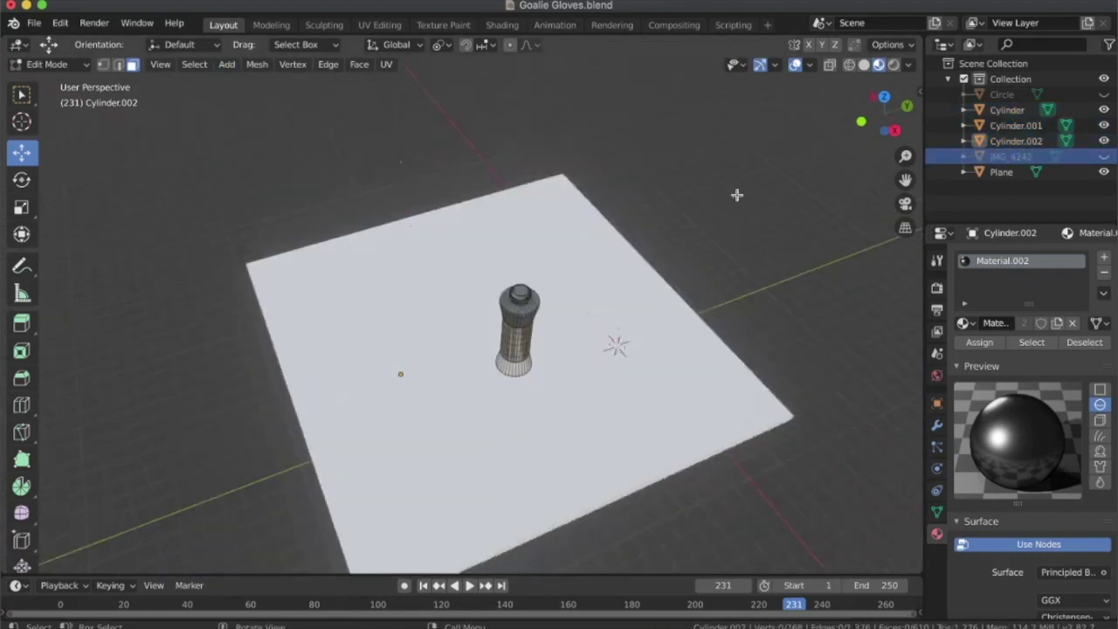
pyautogui.press('Tab')
# Step: Add a camera, view through it, and switch to Rendered shading
pyautogui.click(178, 63)
pyautogui.click(200, 297)
pyautogui.press('KP_0')
pyautogui.click(892, 63)
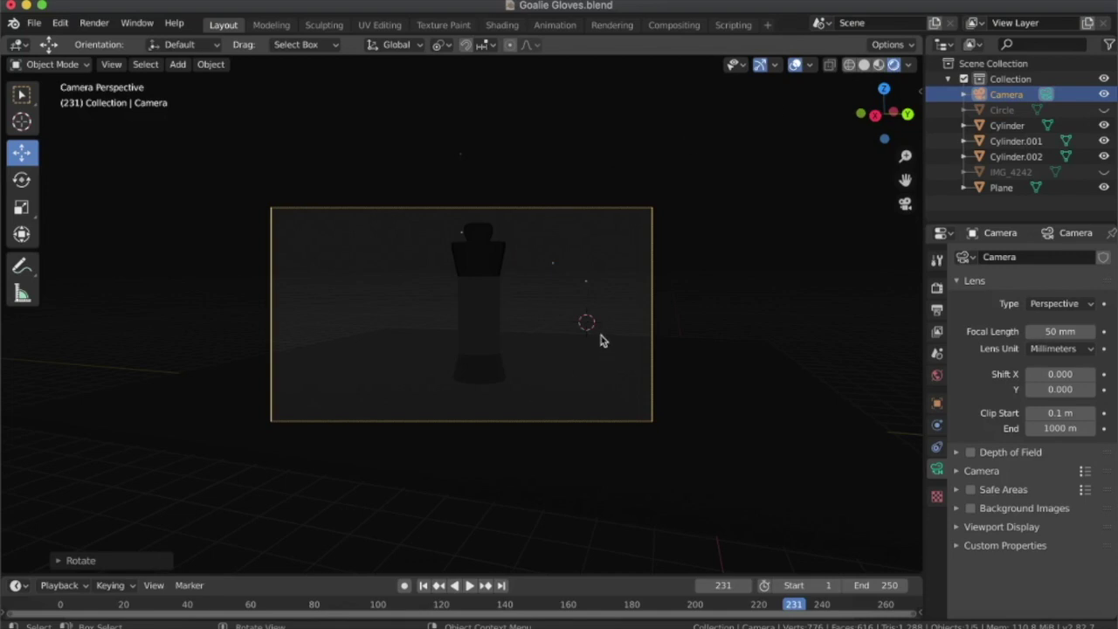
# Step: Give the plane a new white material, Material.005
pyautogui.click(567, 356)
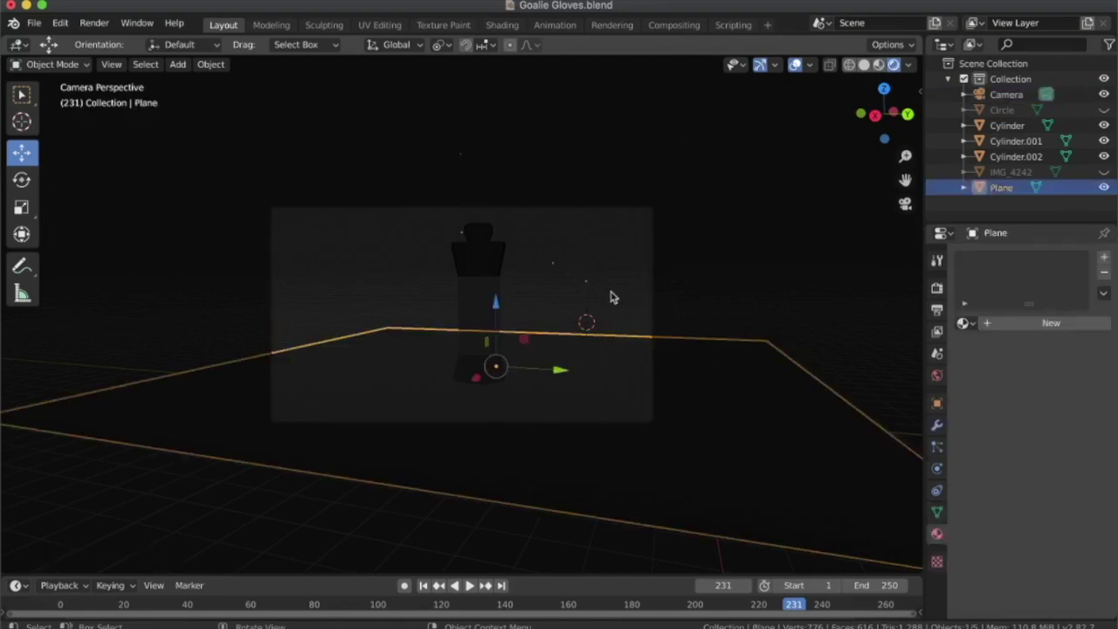
pyautogui.click(995, 323)
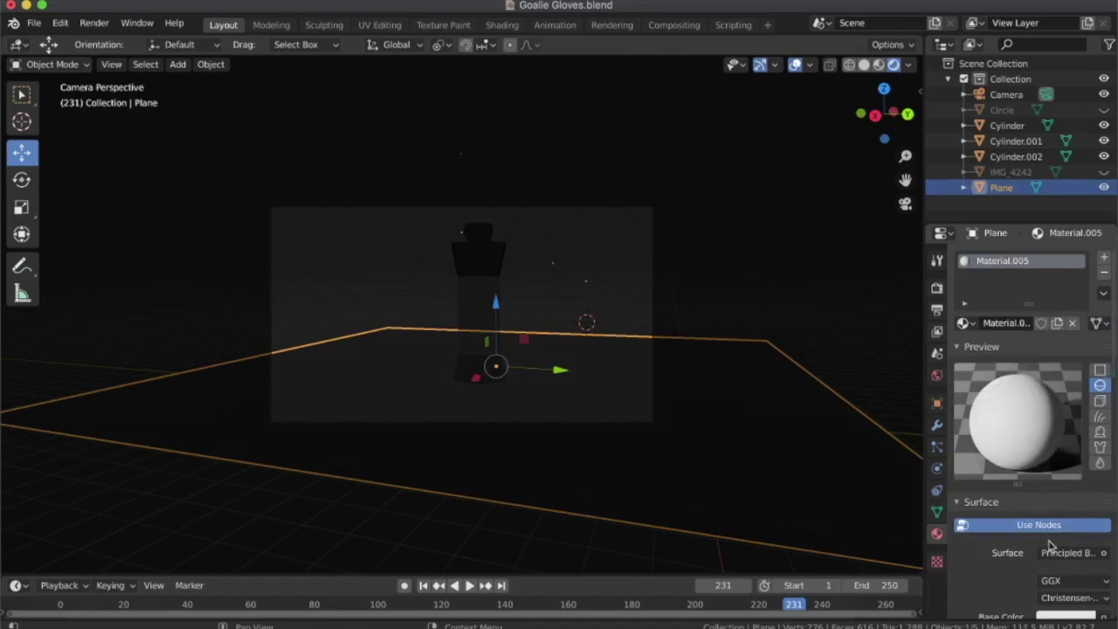
pyautogui.scroll(-1, 1058, 568)
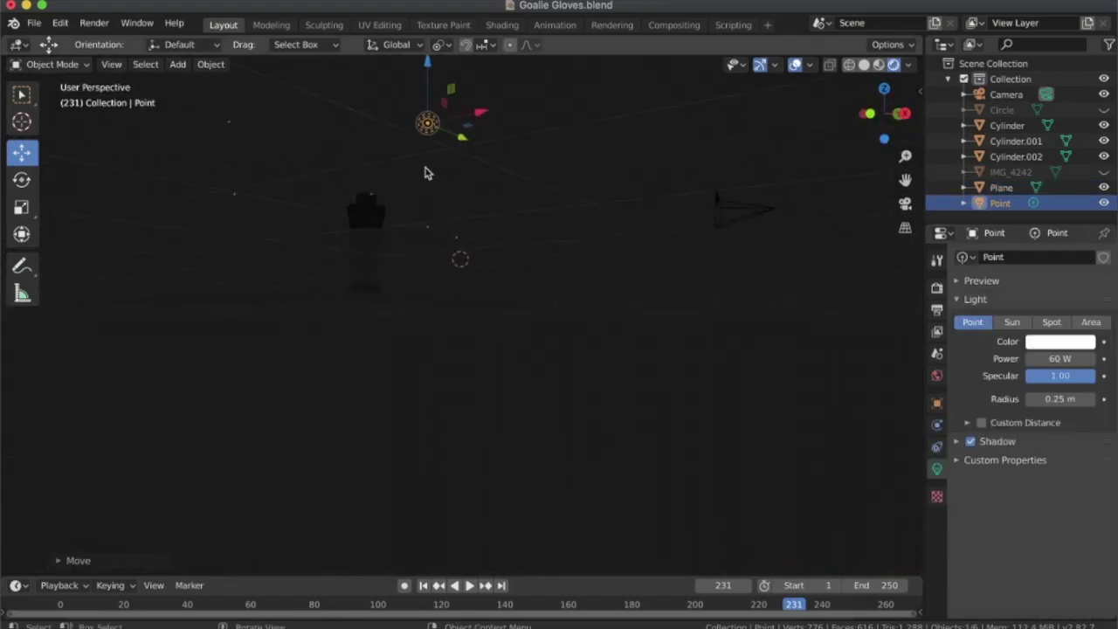
# Step: Move the new light up above the bottle
pyautogui.press('g')
pyautogui.click(417, 138)
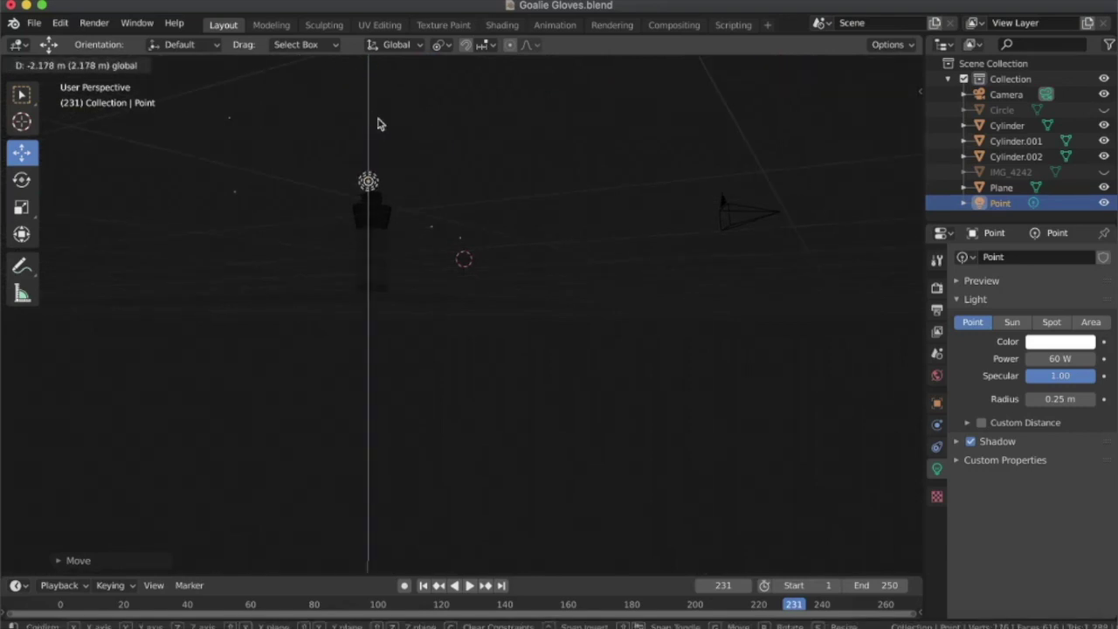
pyautogui.moveTo(367, 80); pyautogui.dragTo(377, 118)
pyautogui.moveTo(377, 124); pyautogui.dragTo(393, 199, button='middle')
pyautogui.moveTo(370, 204); pyautogui.dragTo(355, 213)
pyautogui.moveTo(356, 213); pyautogui.dragTo(316, 266, button='middle')
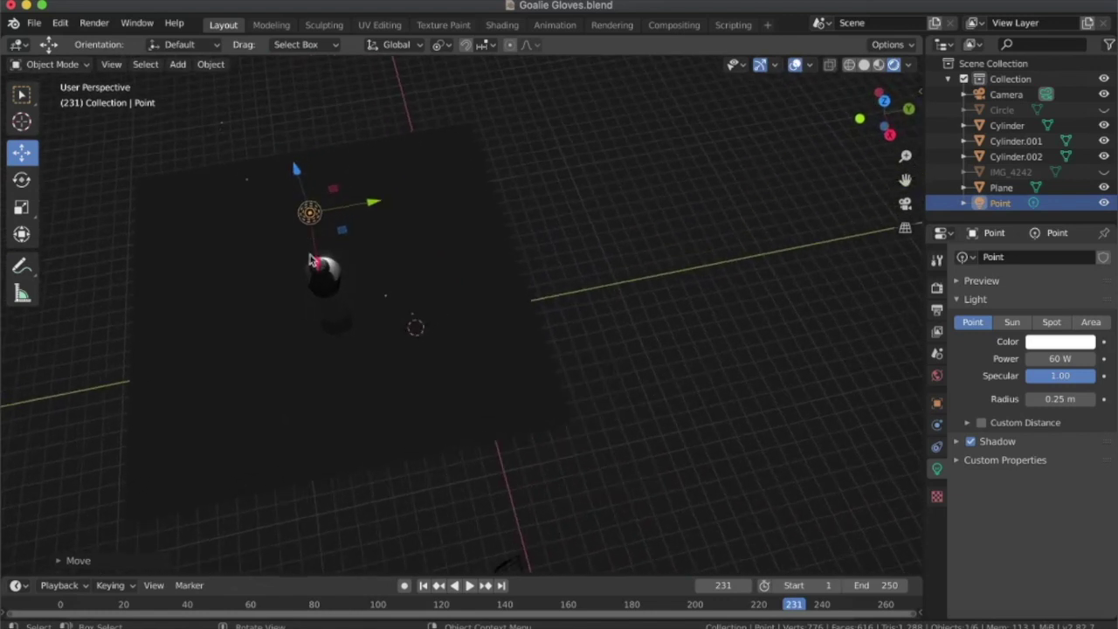
pyautogui.moveTo(316, 266); pyautogui.dragTo(314, 279)
pyautogui.moveTo(314, 279); pyautogui.dragTo(332, 192, button='middle')
# Step: Change the light to Spot and set its radius and power
pyautogui.click(1050, 321)
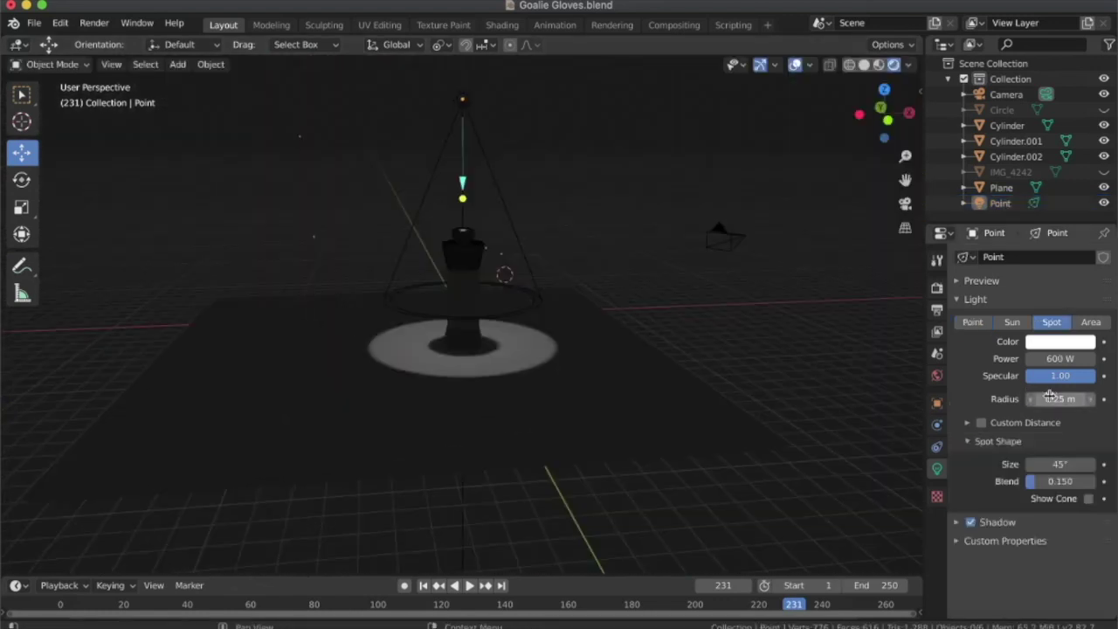
pyautogui.moveTo(1059, 398); pyautogui.dragTo(1092, 398)
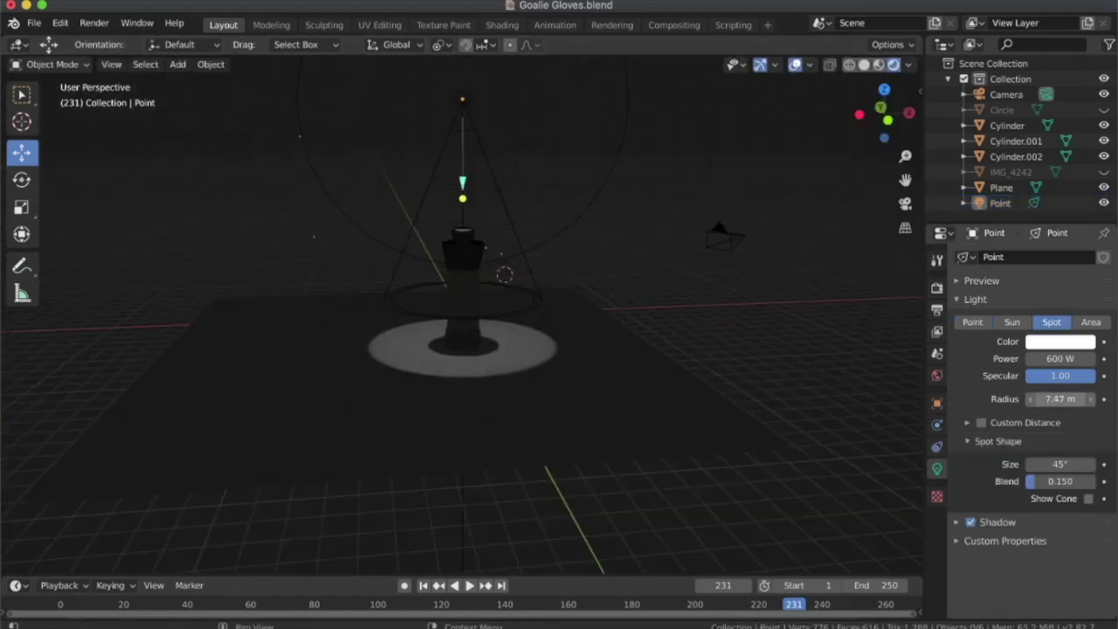
pyautogui.click(1090, 398)
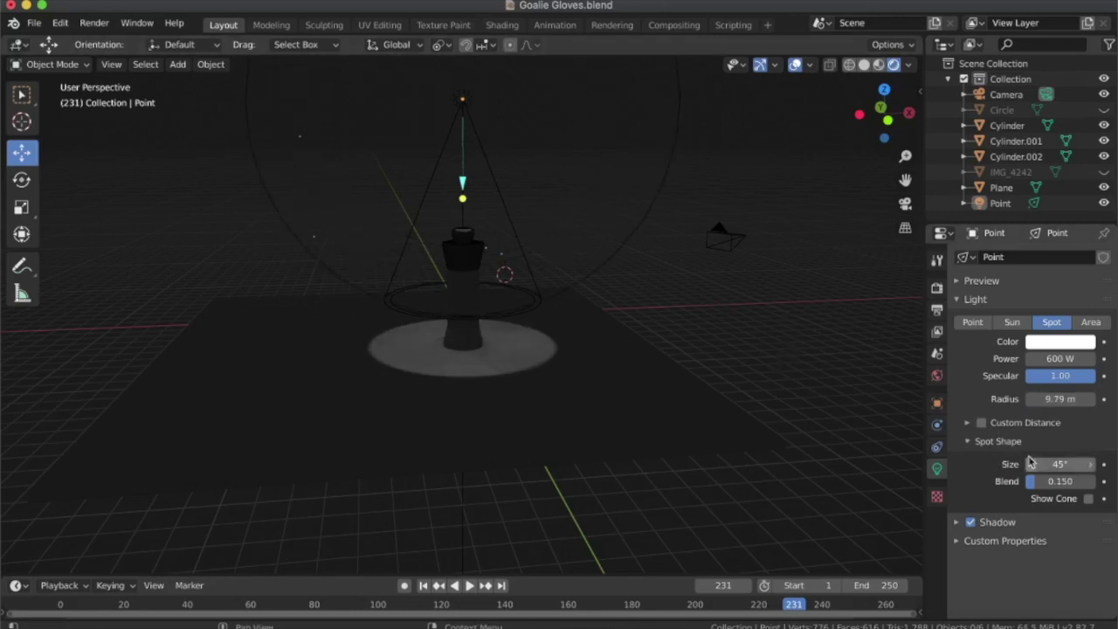
pyautogui.click(1081, 399)
pyautogui.press('KP_0')
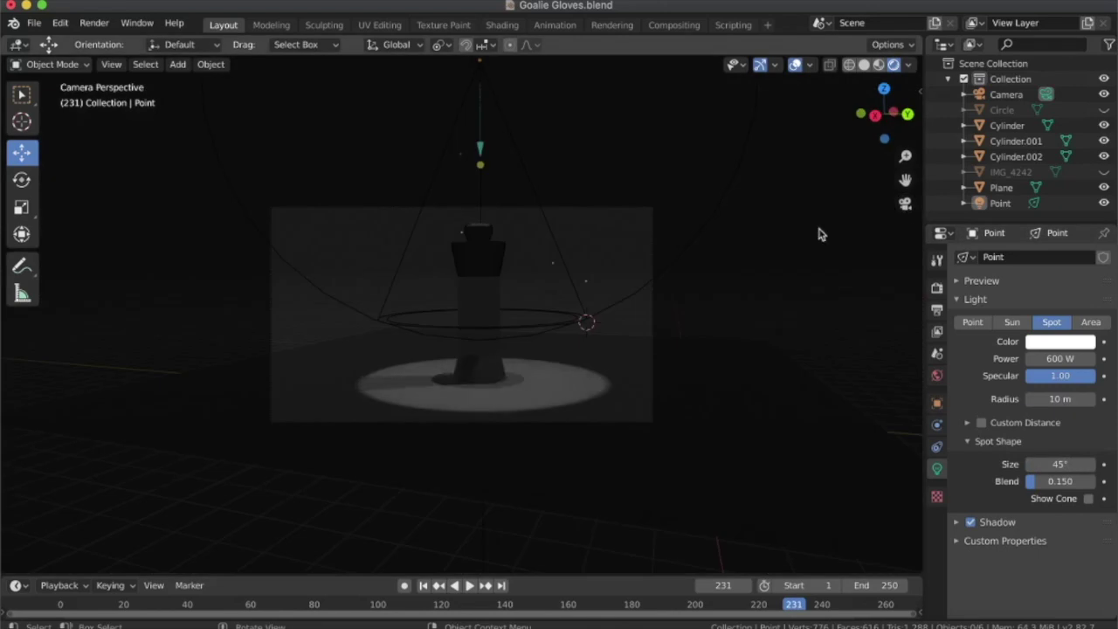
pyautogui.click(1054, 359)
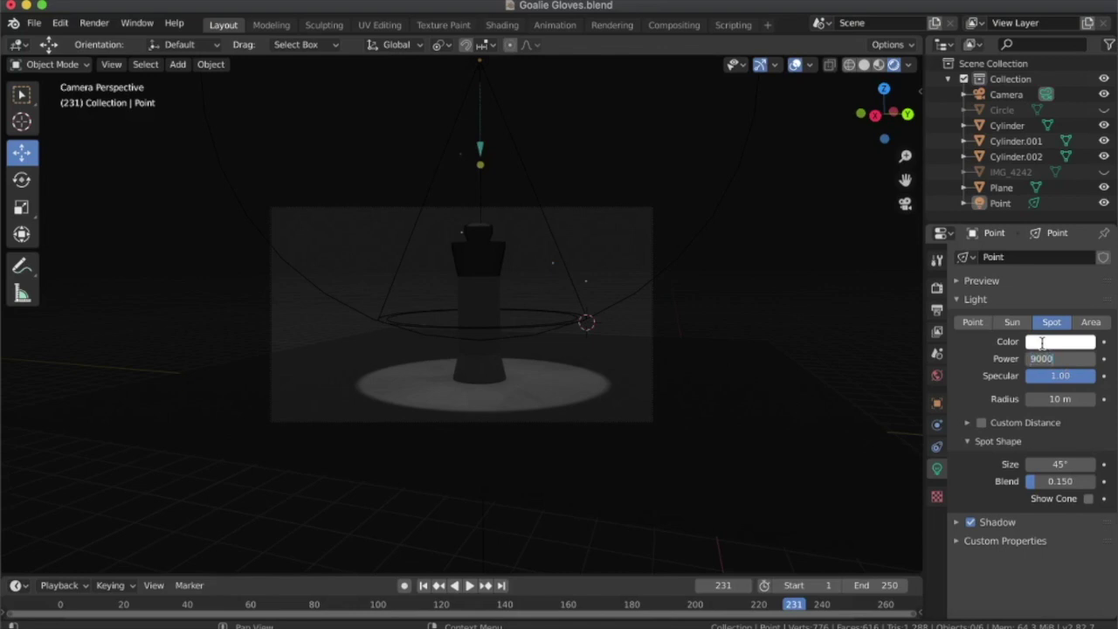
pyautogui.press('Return')
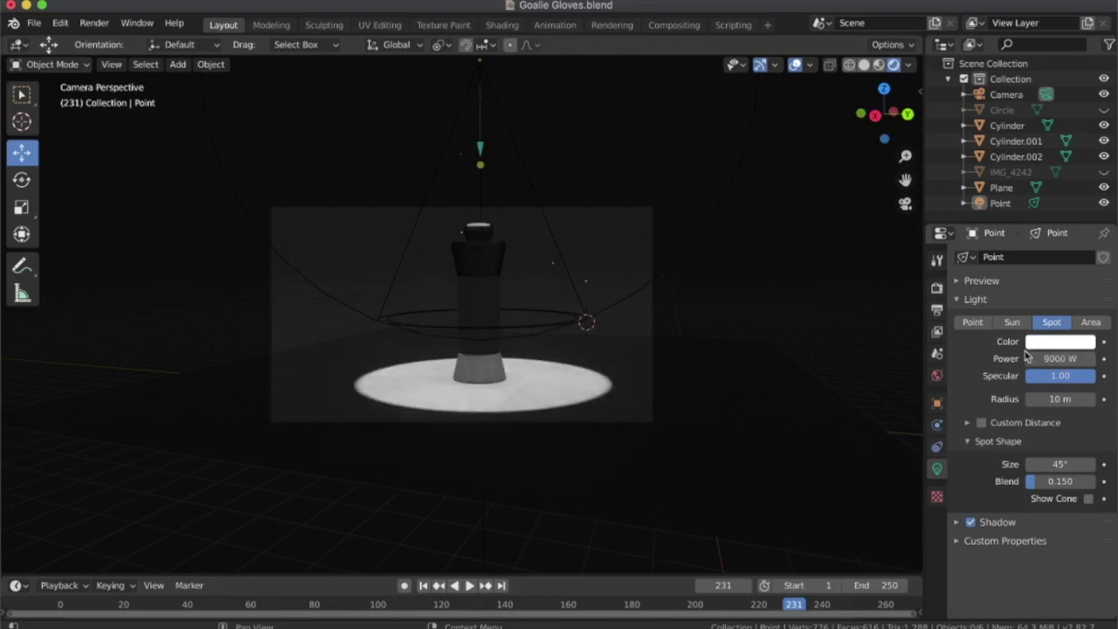
# Step: Tilt the spot light toward the bottle and widen its cone to 54.2°
pyautogui.press('g')
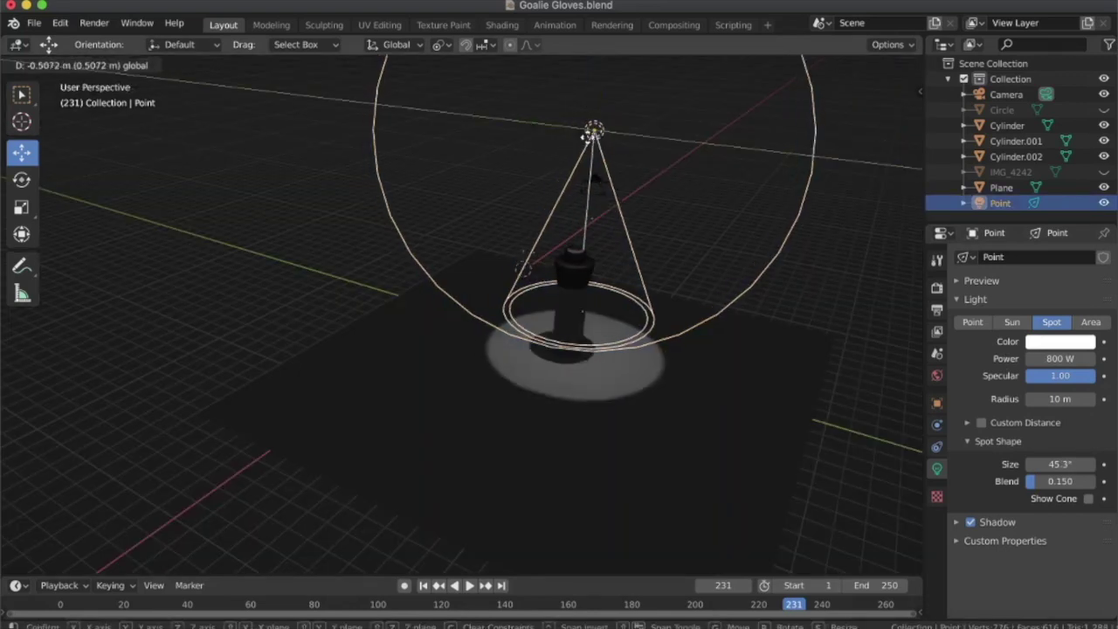
pyautogui.click(633, 147)
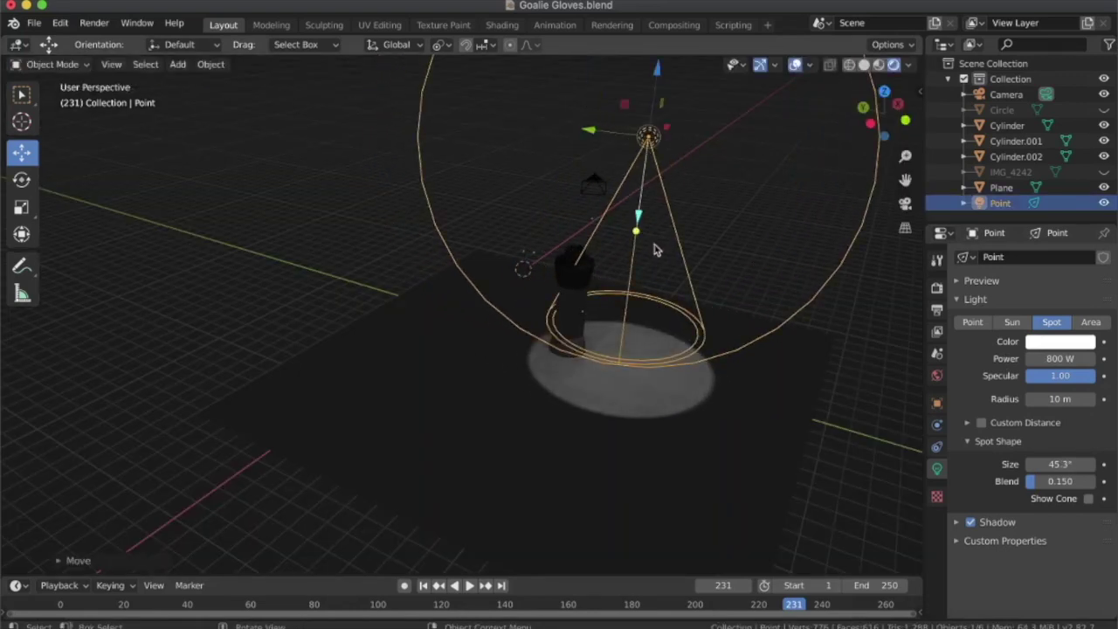
pyautogui.press('r')
pyautogui.click(622, 254)
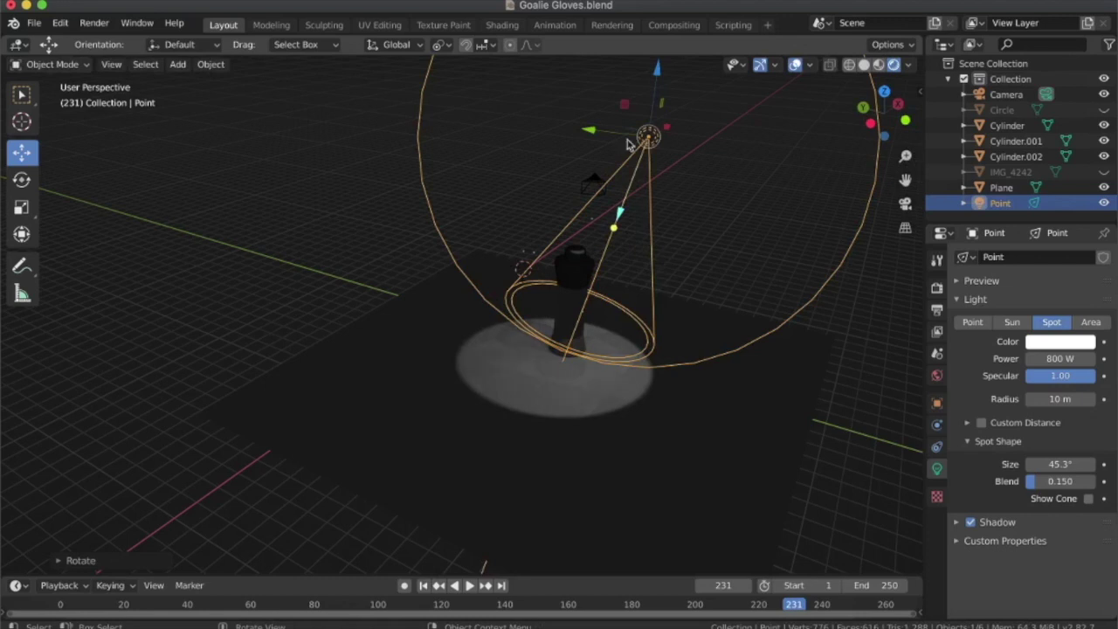
pyautogui.press('g')
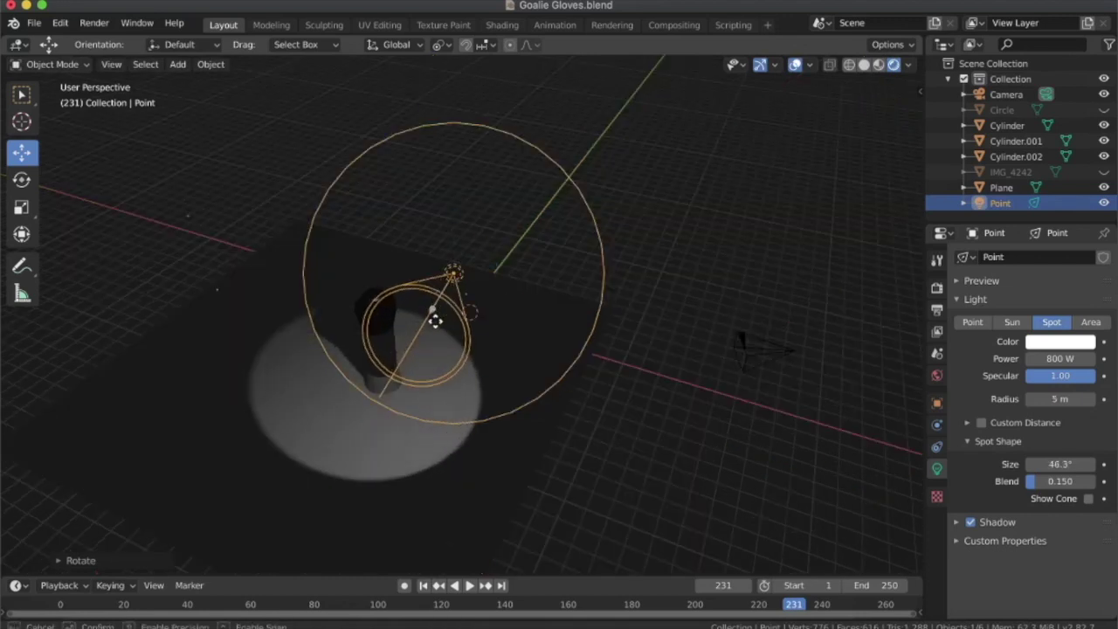
pyautogui.moveTo(434, 321); pyautogui.dragTo(391, 373)
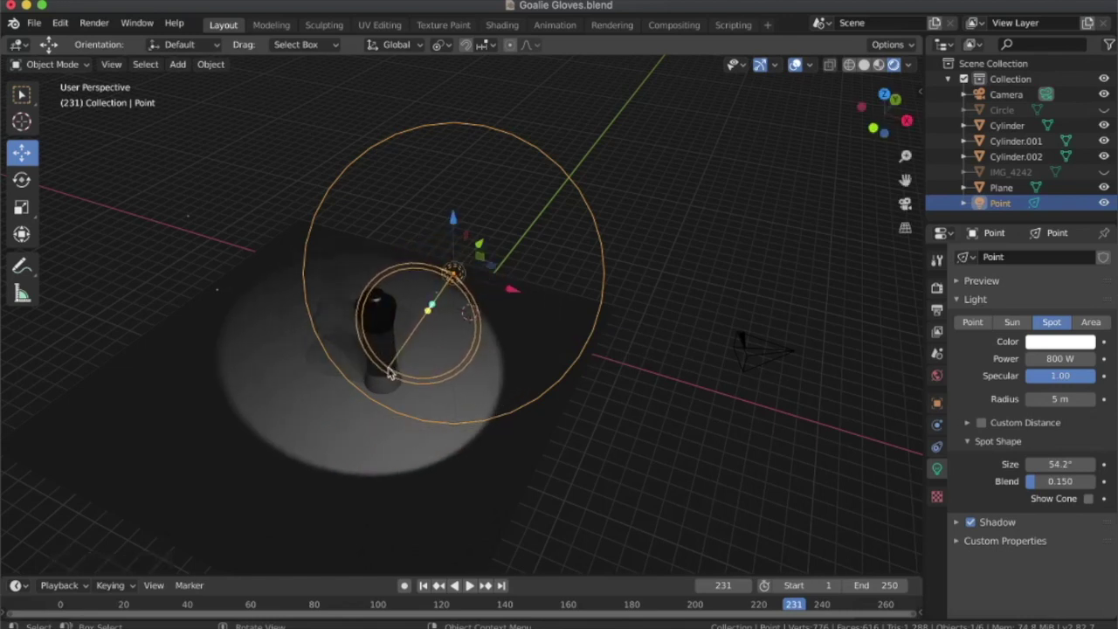
pyautogui.moveTo(536, 357)
pyautogui.mouseDown(button='middle')
pyautogui.moveTo(713, 220)
pyautogui.moveTo(880, 183)
pyautogui.mouseUp(button='middle')
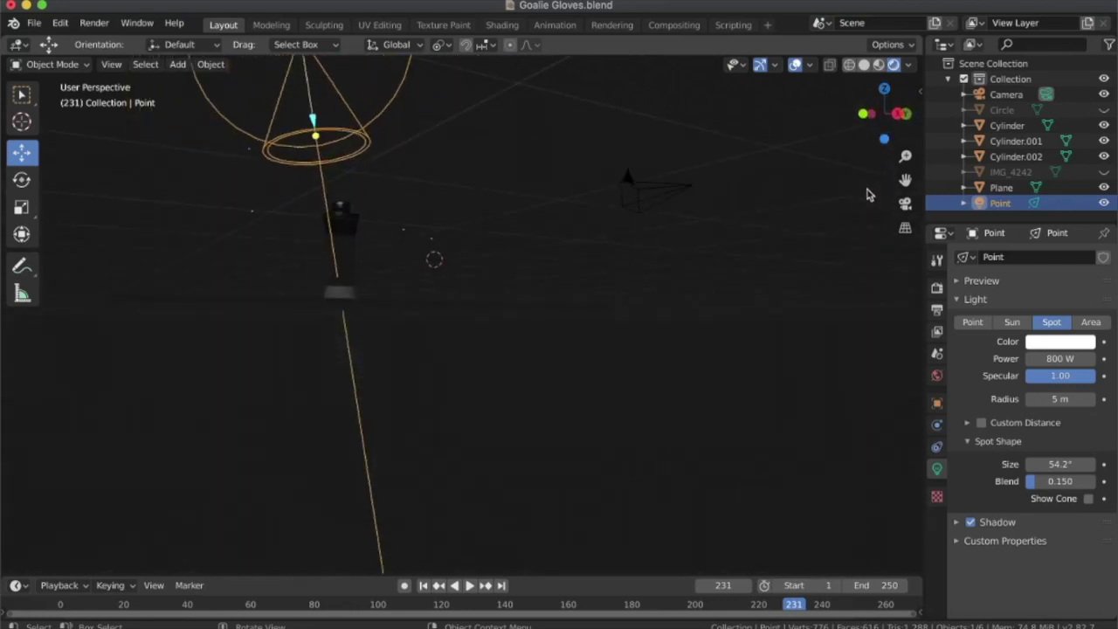
pyautogui.click(905, 204)
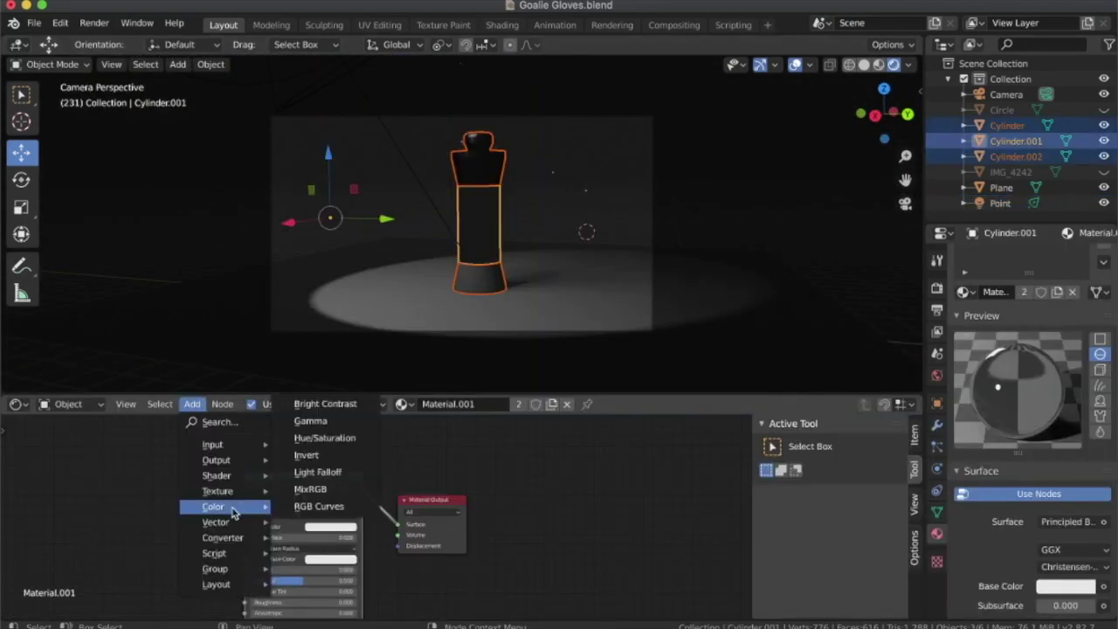
# Step: Add a Light Falloff node to the label material and test-link its outputs
pyautogui.click(323, 485)
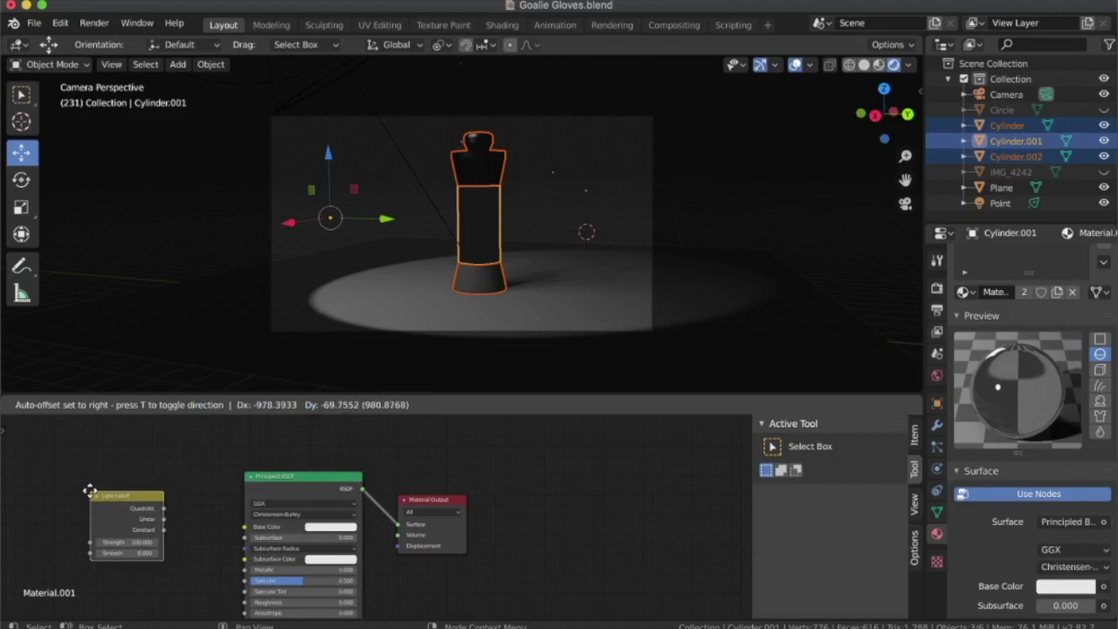
pyautogui.click(151, 534)
pyautogui.moveTo(154, 522); pyautogui.dragTo(245, 526)
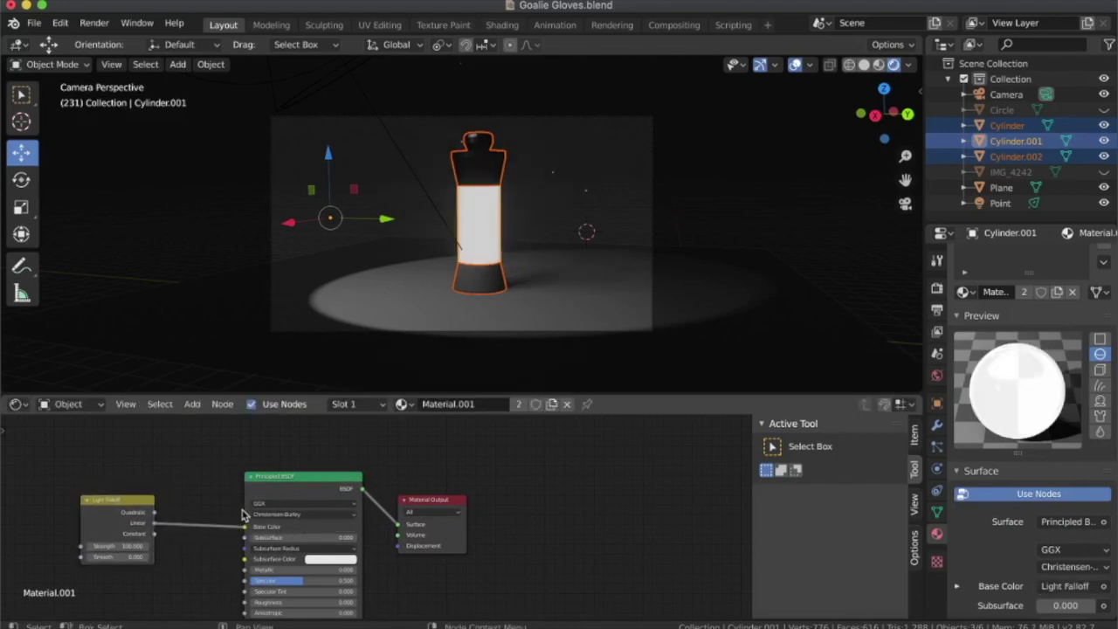
pyautogui.moveTo(154, 532); pyautogui.dragTo(245, 537)
pyautogui.moveTo(155, 513); pyautogui.dragTo(243, 573)
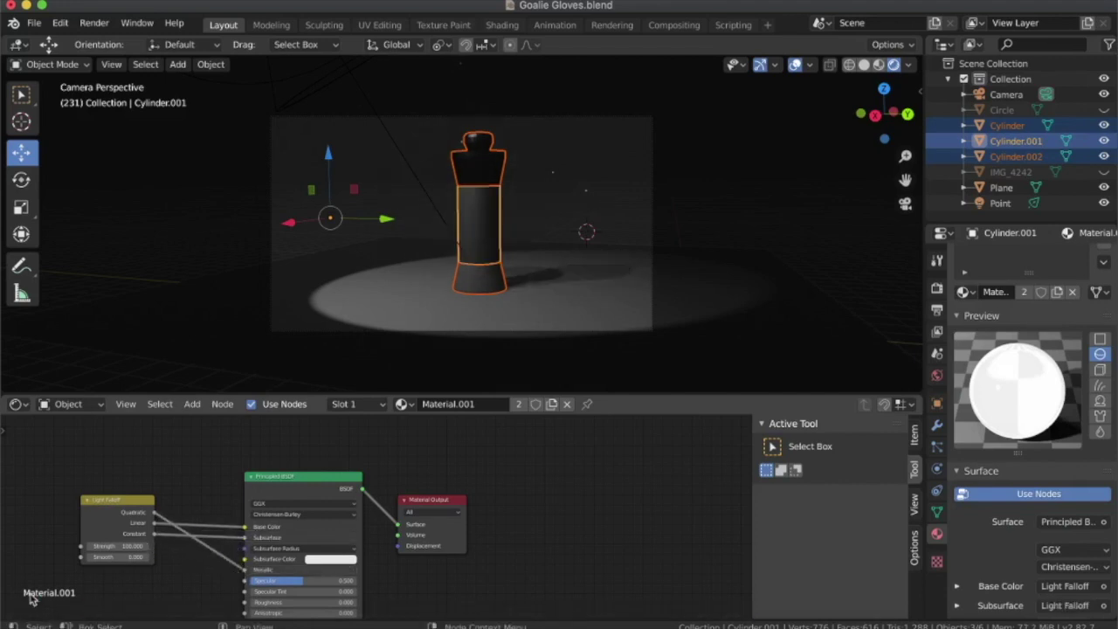
# Step: Remove the test links and connect Light Falloff Quadratic to the Principled BSDF
pyautogui.moveTo(237, 574)
pyautogui.mouseDown()
pyautogui.moveTo(247, 538)
pyautogui.moveTo(236, 579)
pyautogui.mouseUp()
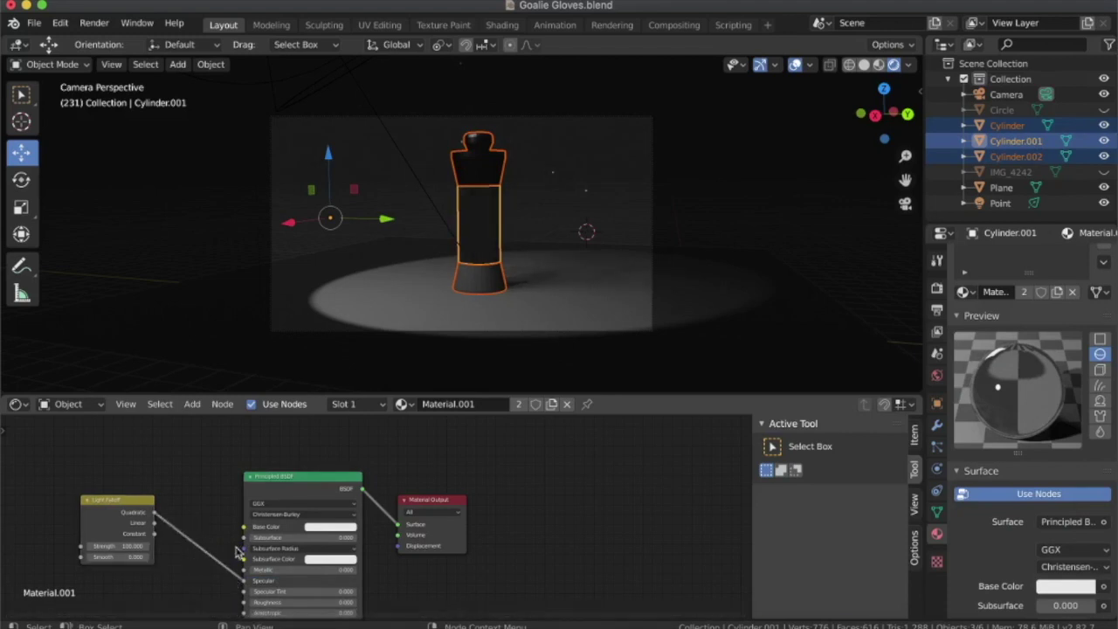
pyautogui.moveTo(245, 581)
pyautogui.mouseDown()
pyautogui.moveTo(258, 579)
pyautogui.moveTo(161, 529)
pyautogui.mouseUp()
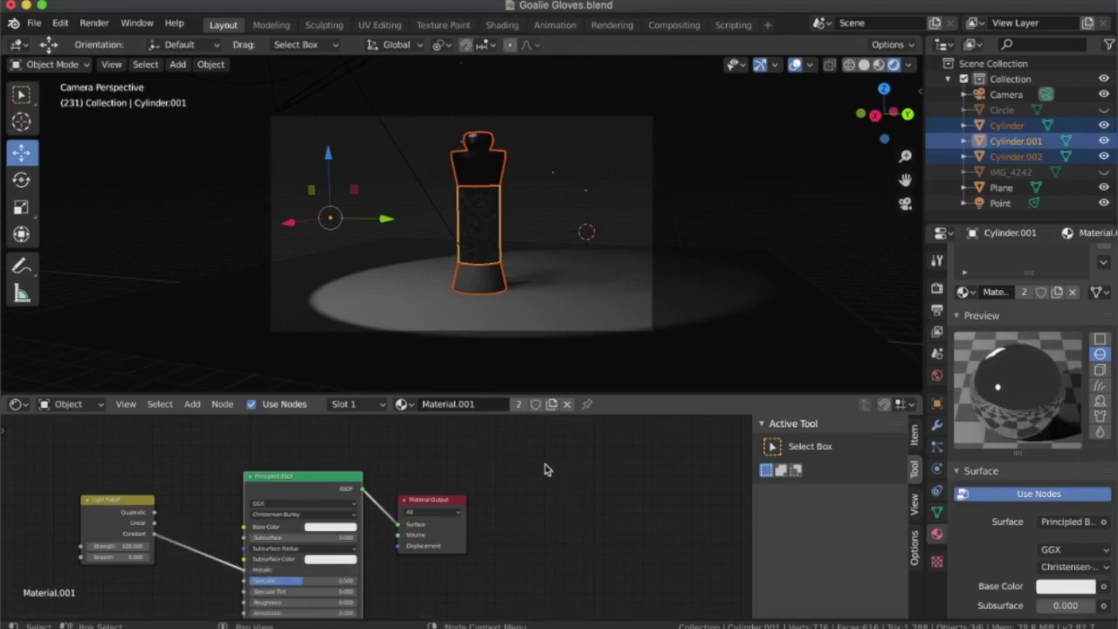
pyautogui.moveTo(244, 570); pyautogui.dragTo(225, 569)
pyautogui.scroll(-1, 262, 572)
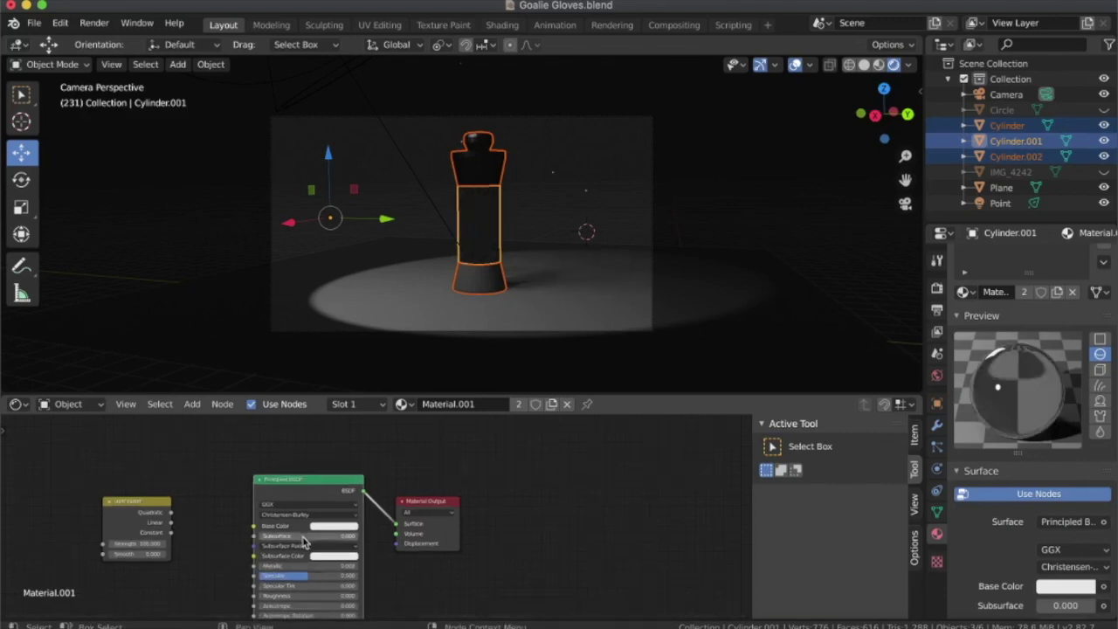
pyautogui.scroll(-1, 274, 583)
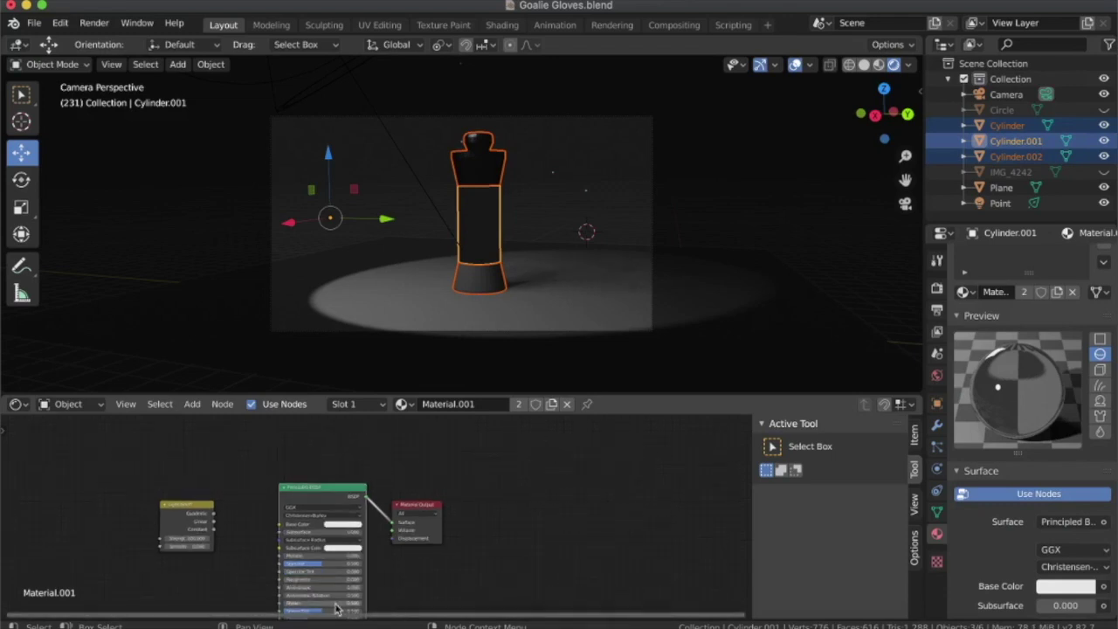
pyautogui.moveTo(213, 515); pyautogui.dragTo(278, 605)
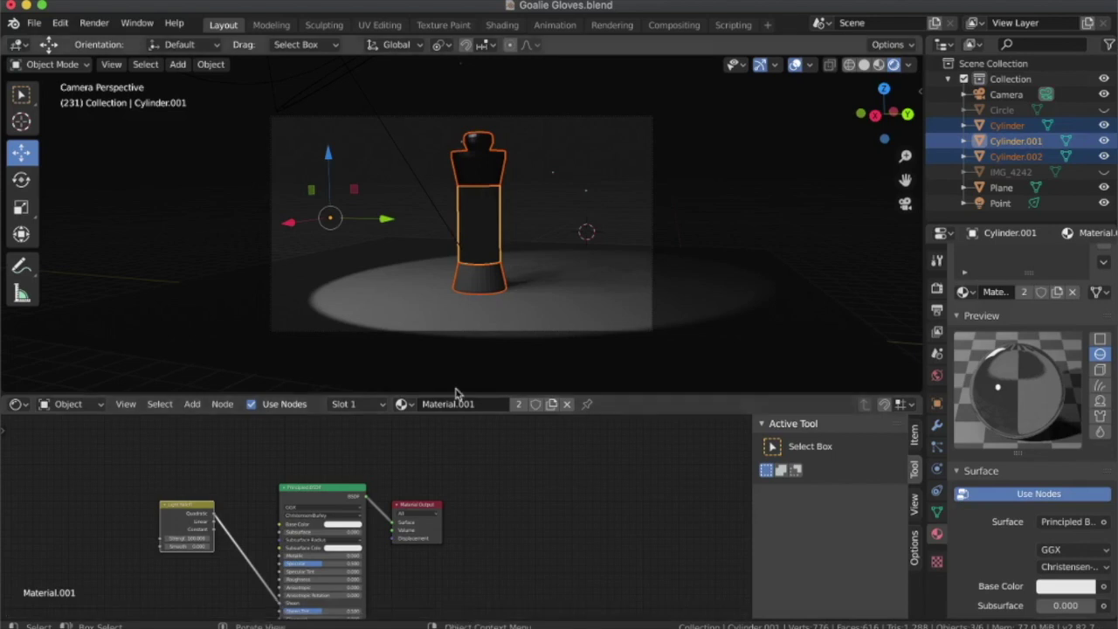
pyautogui.click(568, 282)
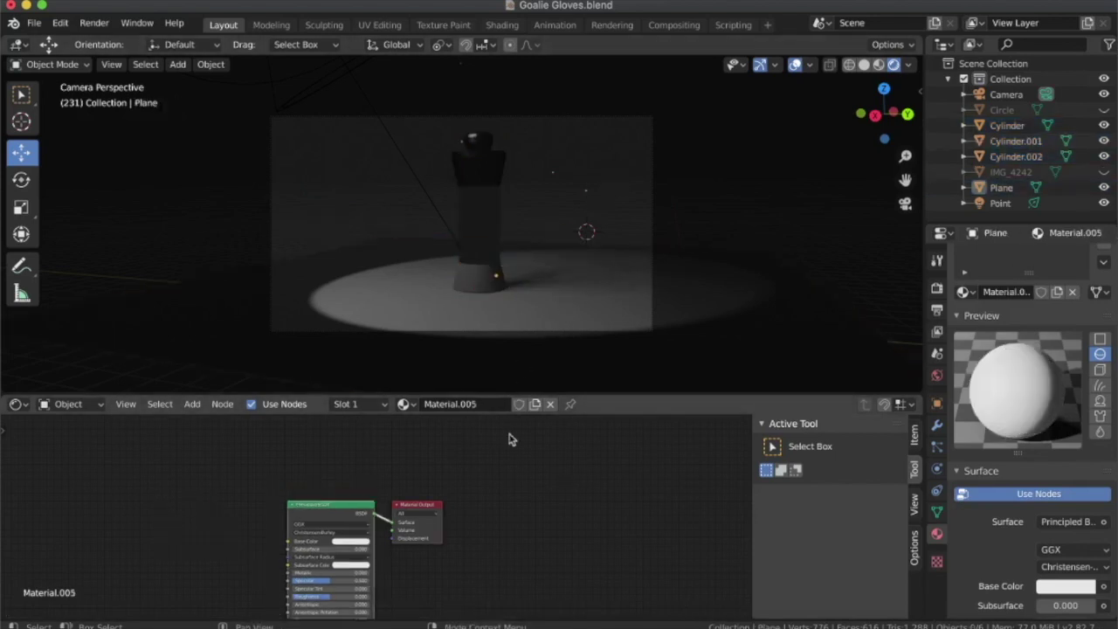
# Step: Add a Sky Texture to the base cylinder's material and feed its Color into Base Color
pyautogui.click(480, 282)
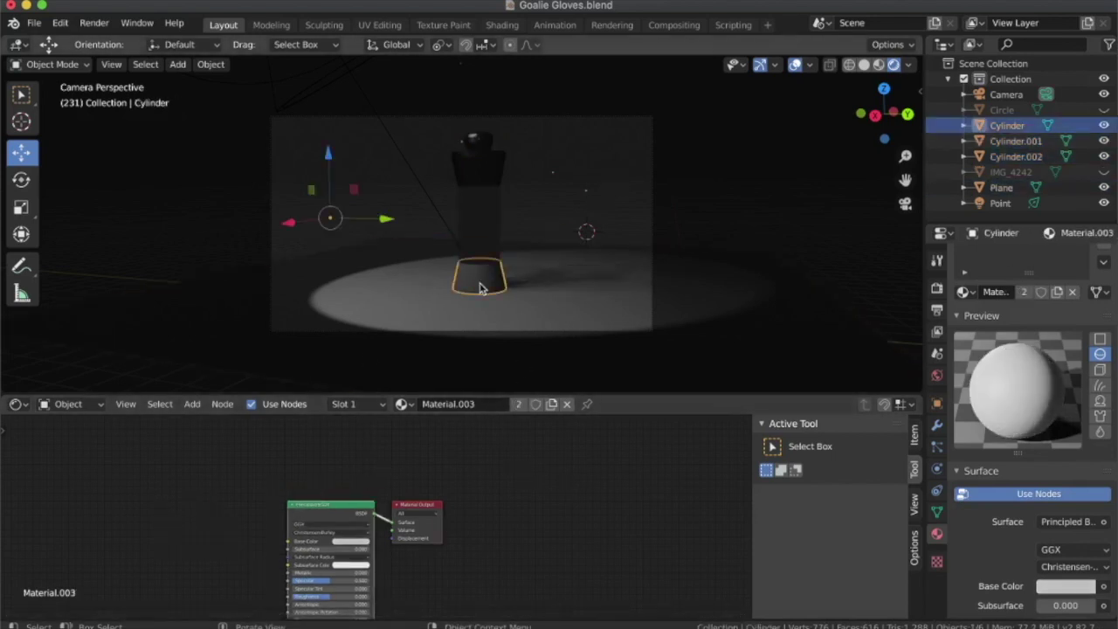
pyautogui.click(192, 404)
pyautogui.moveTo(222, 490)
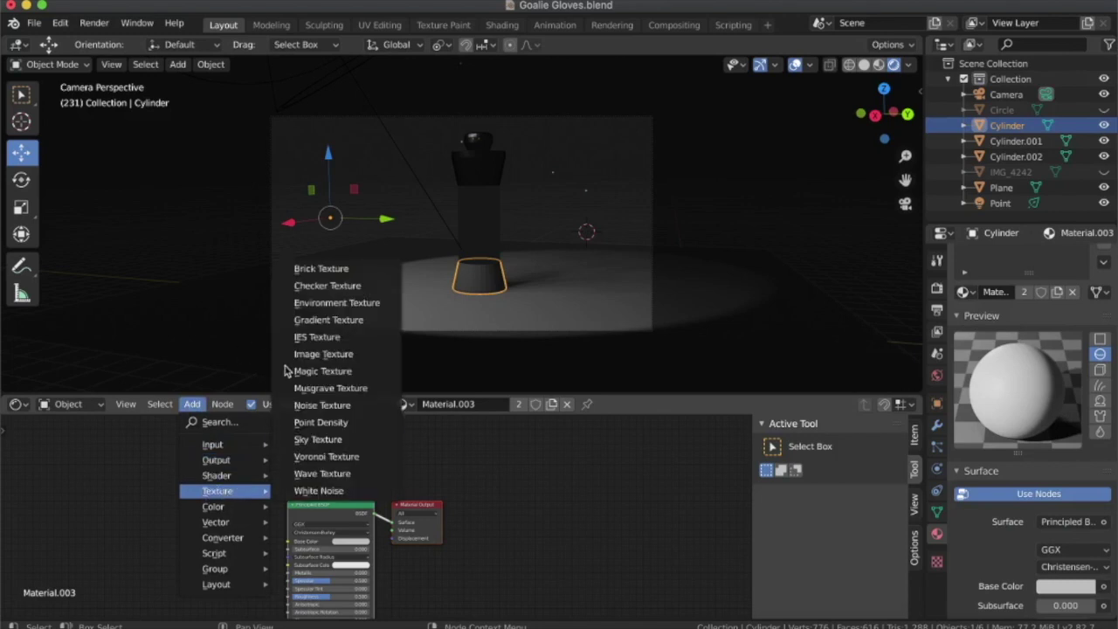
pyautogui.click(318, 440)
pyautogui.click(174, 502)
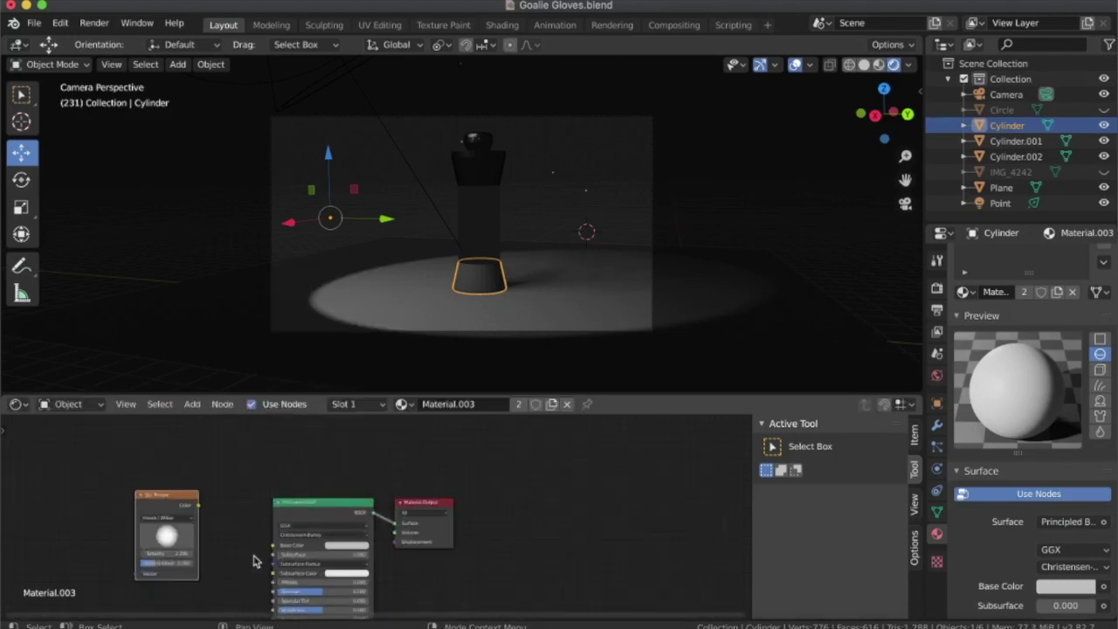
pyautogui.scroll(2, 253, 561)
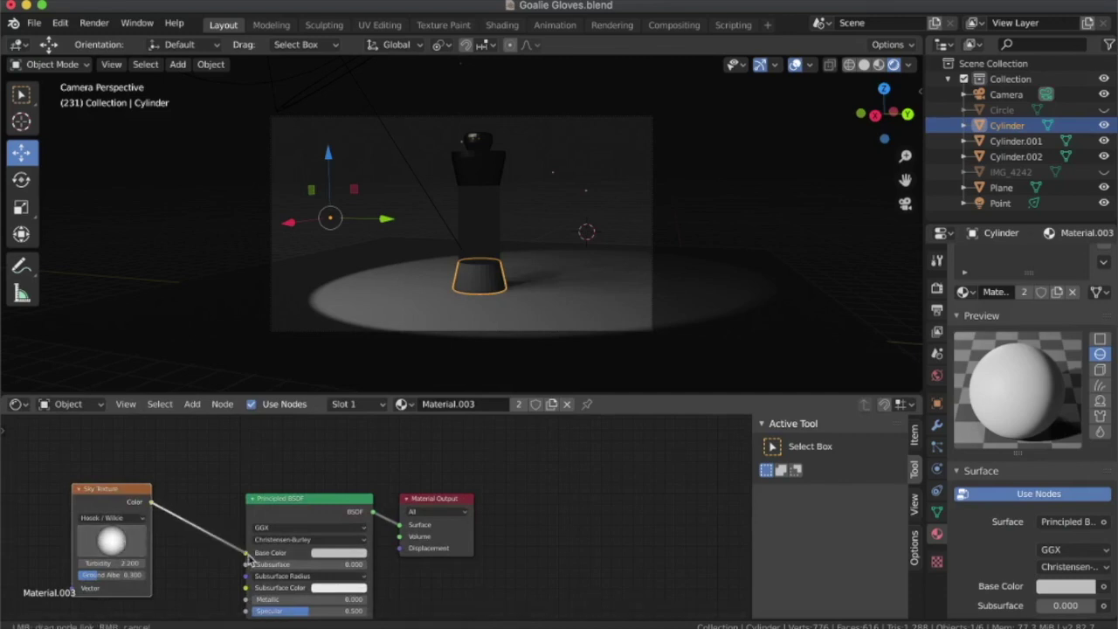
pyautogui.moveTo(151, 503); pyautogui.dragTo(248, 556)
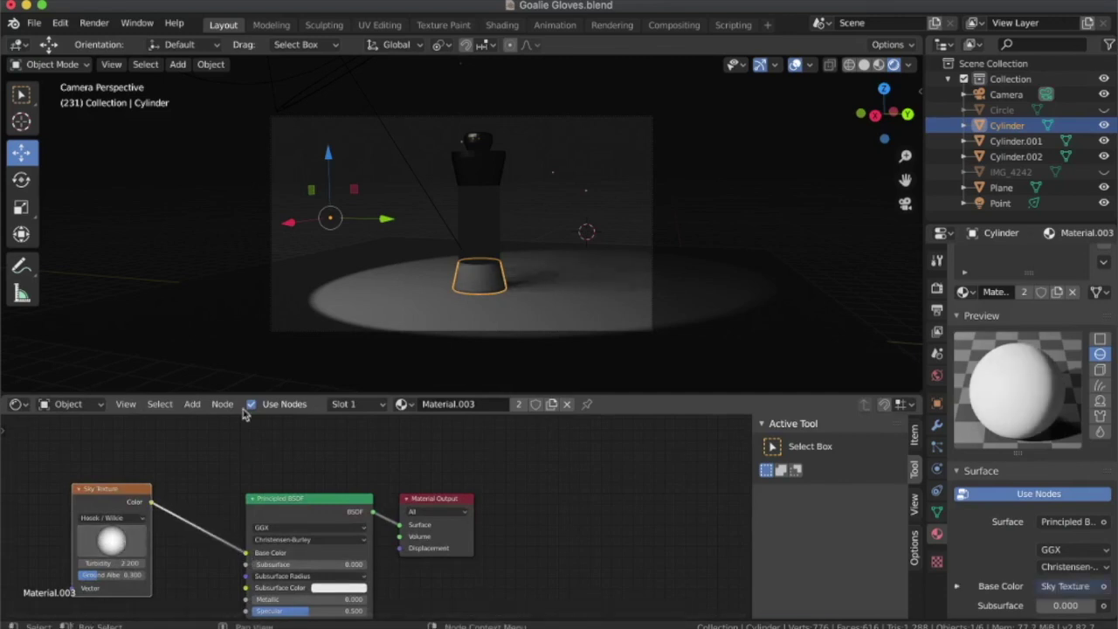
pyautogui.click(477, 162)
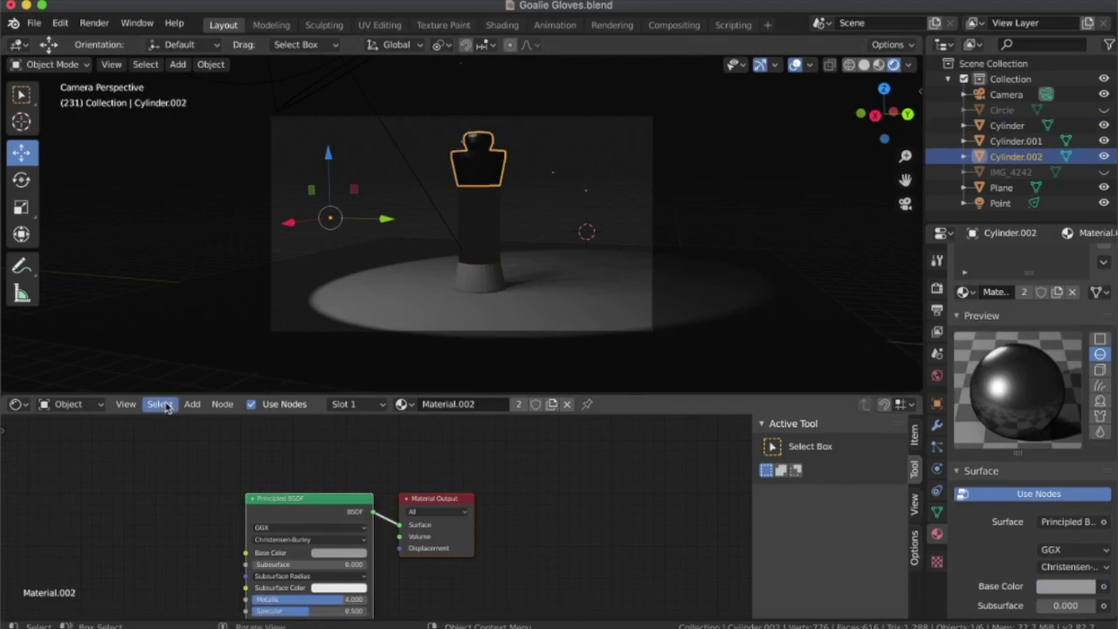
# Step: Add an Environment Texture to the cap material and wire its Color into Metallic
pyautogui.click(192, 403)
pyautogui.moveTo(217, 491)
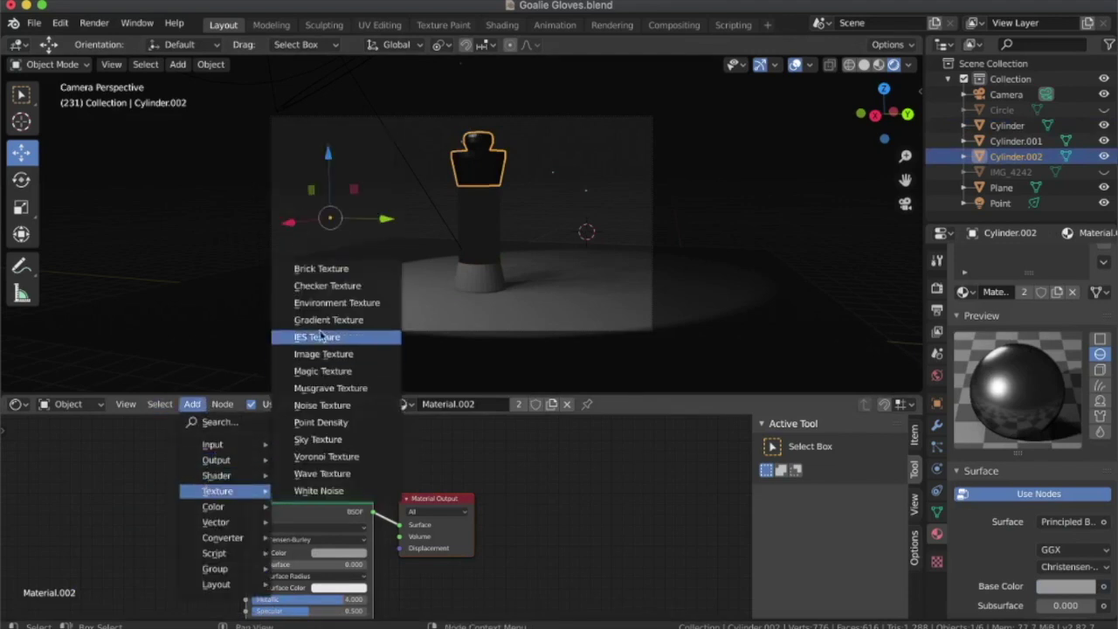
pyautogui.click(327, 306)
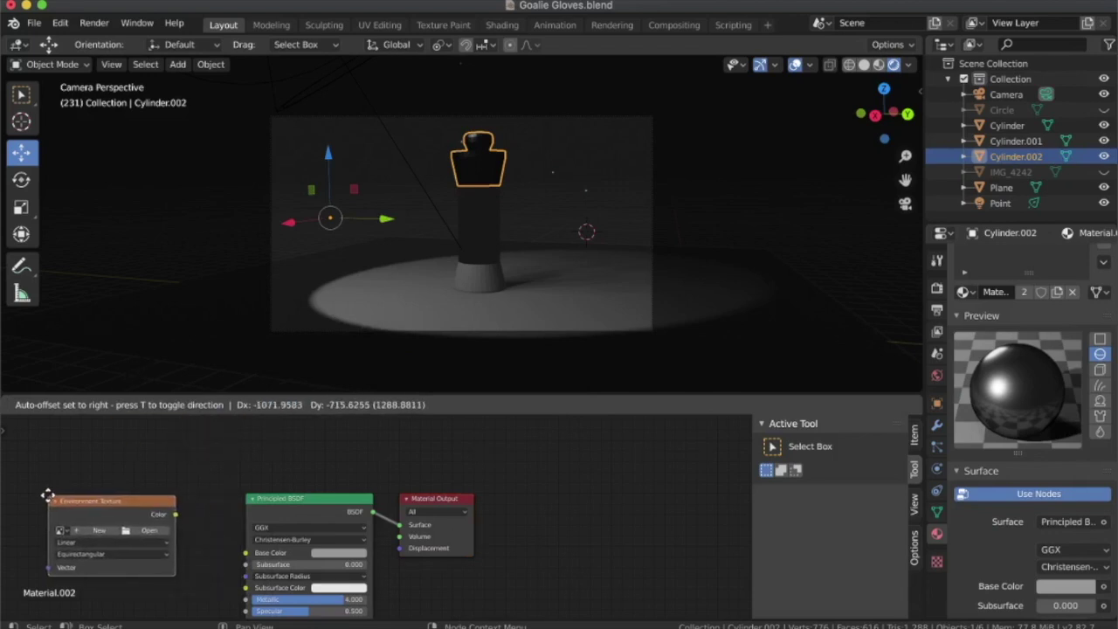
pyautogui.click(45, 496)
pyautogui.moveTo(168, 512); pyautogui.dragTo(242, 553)
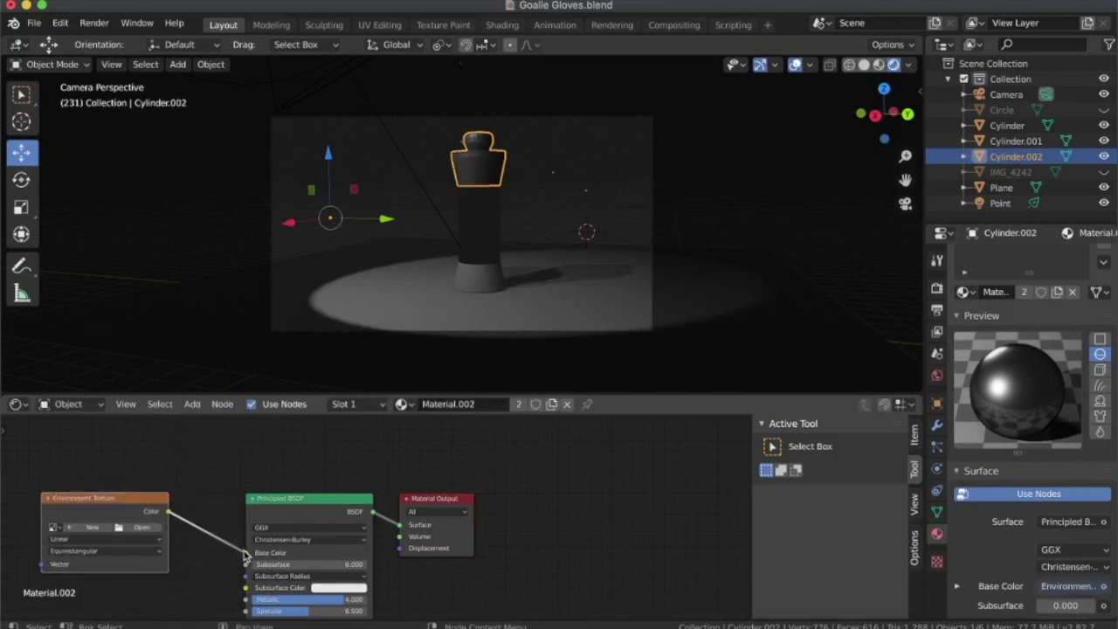
pyautogui.moveTo(243, 553)
pyautogui.mouseDown()
pyautogui.moveTo(177, 516)
pyautogui.moveTo(246, 565)
pyautogui.moveTo(230, 559)
pyautogui.mouseUp()
pyautogui.moveTo(168, 512); pyautogui.dragTo(246, 599)
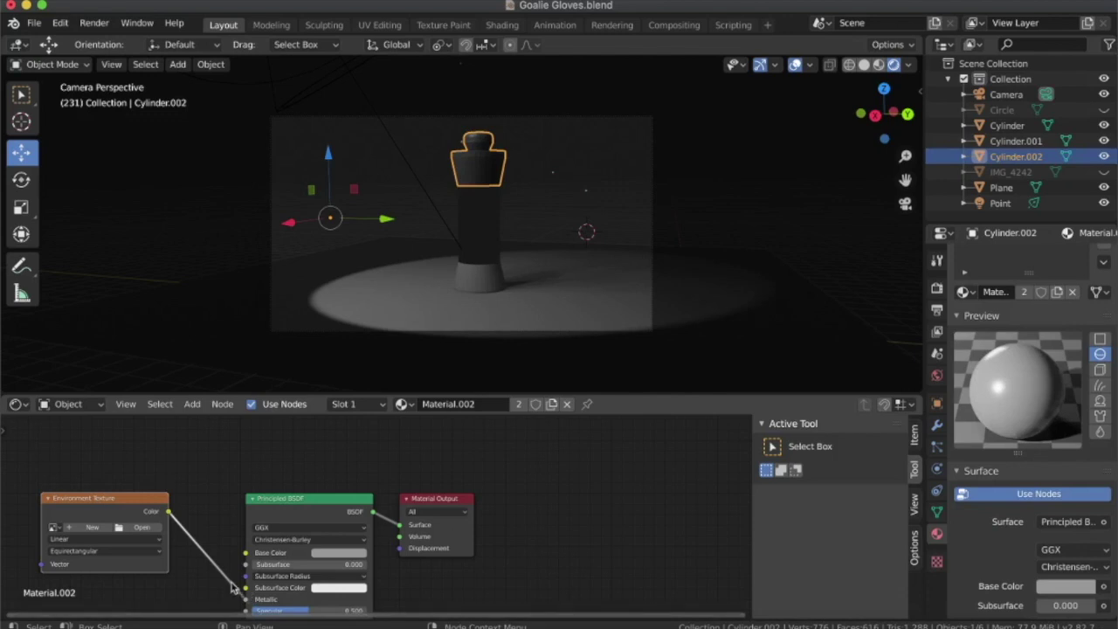
pyautogui.scroll(-1, 161, 510)
pyautogui.scroll(-1, 210, 509)
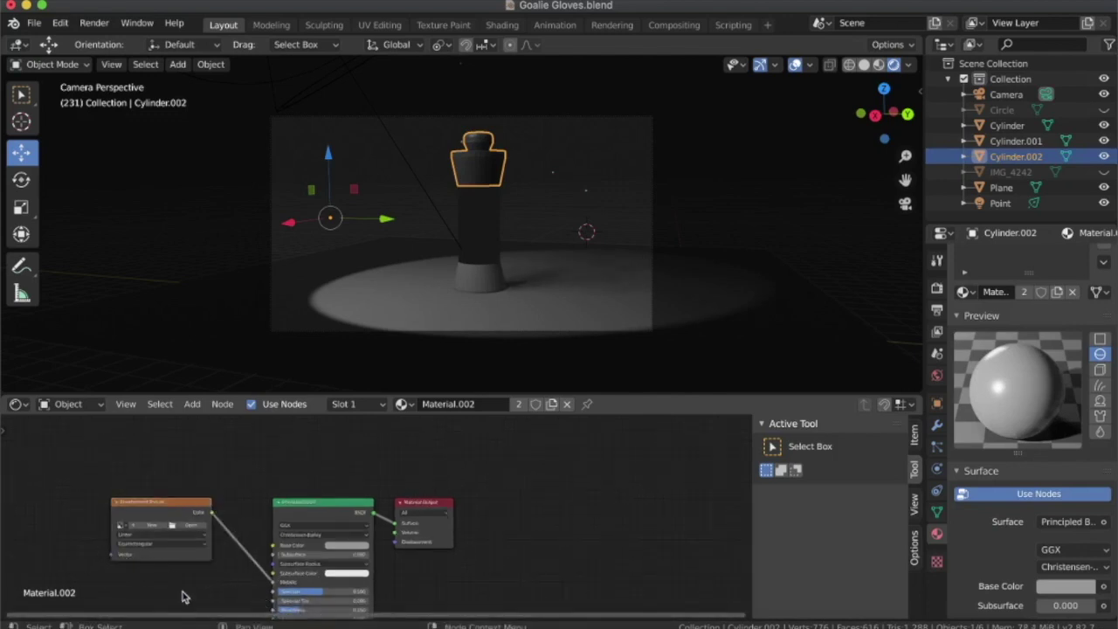
pyautogui.click(352, 257)
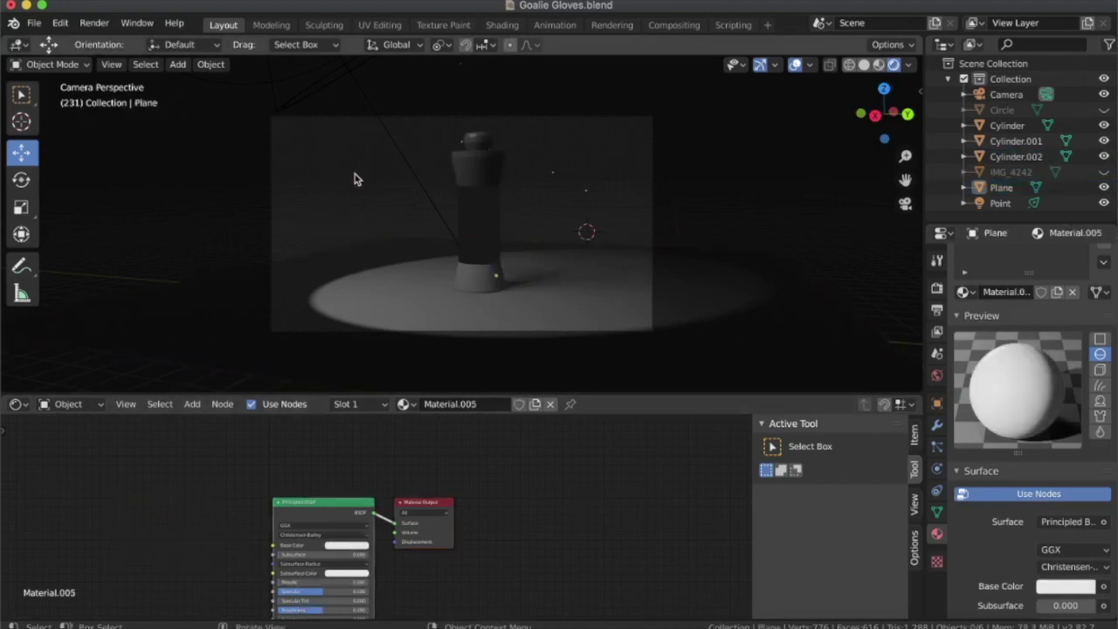
# Step: Make the middle label cylinder a white Emission shader with strength 0.1
pyautogui.click(474, 209)
pyautogui.click(1074, 521)
pyautogui.click(926, 212)
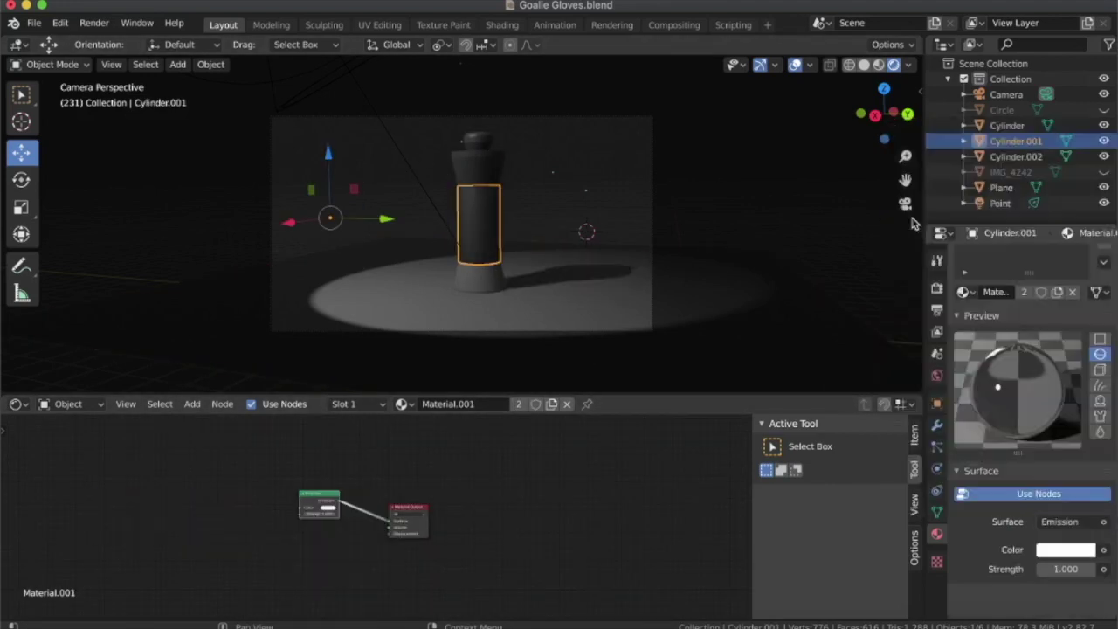
pyautogui.doubleClick(1062, 569)
pyautogui.write('.1')
pyautogui.press('Return')
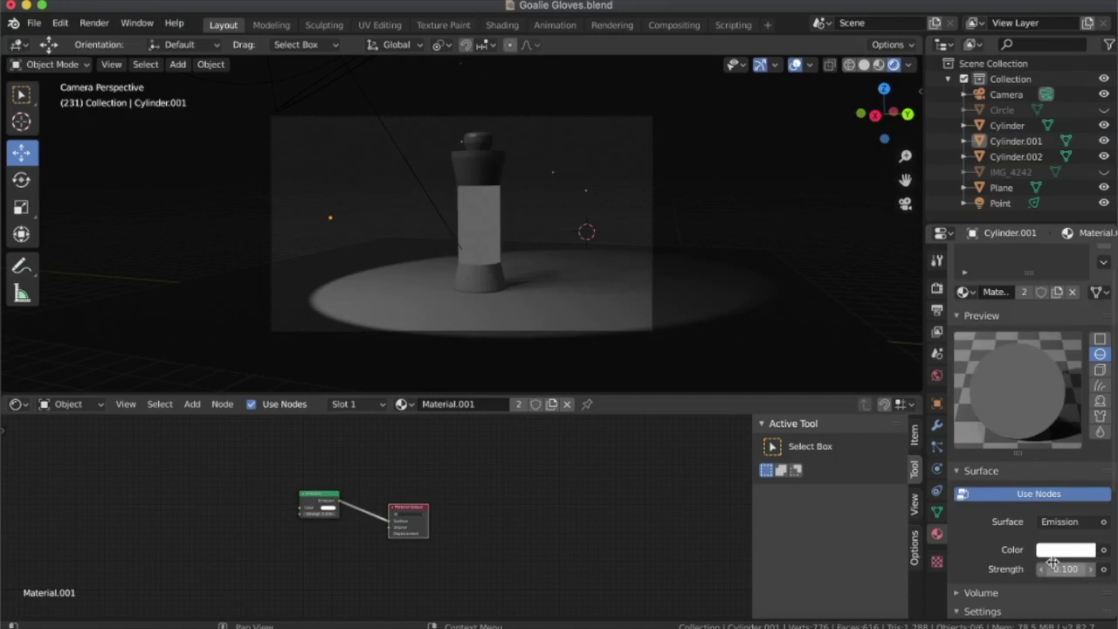
pyautogui.click(1057, 550)
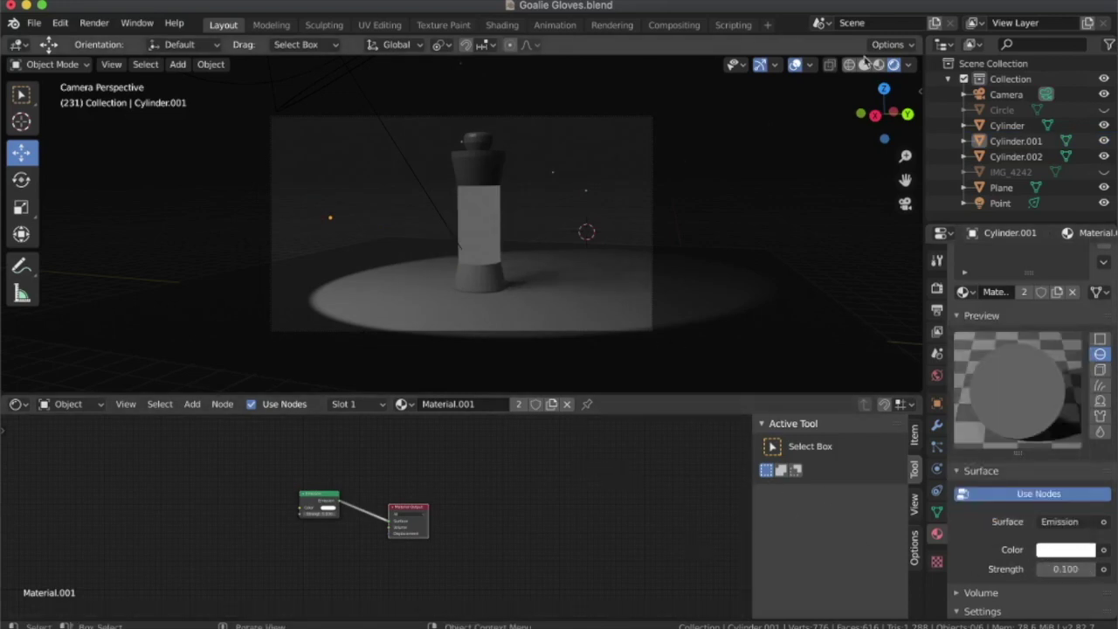
# Step: Check the bottle's top cap and bottom cylinder, then reselect the middle label cylinder
pyautogui.click(494, 174)
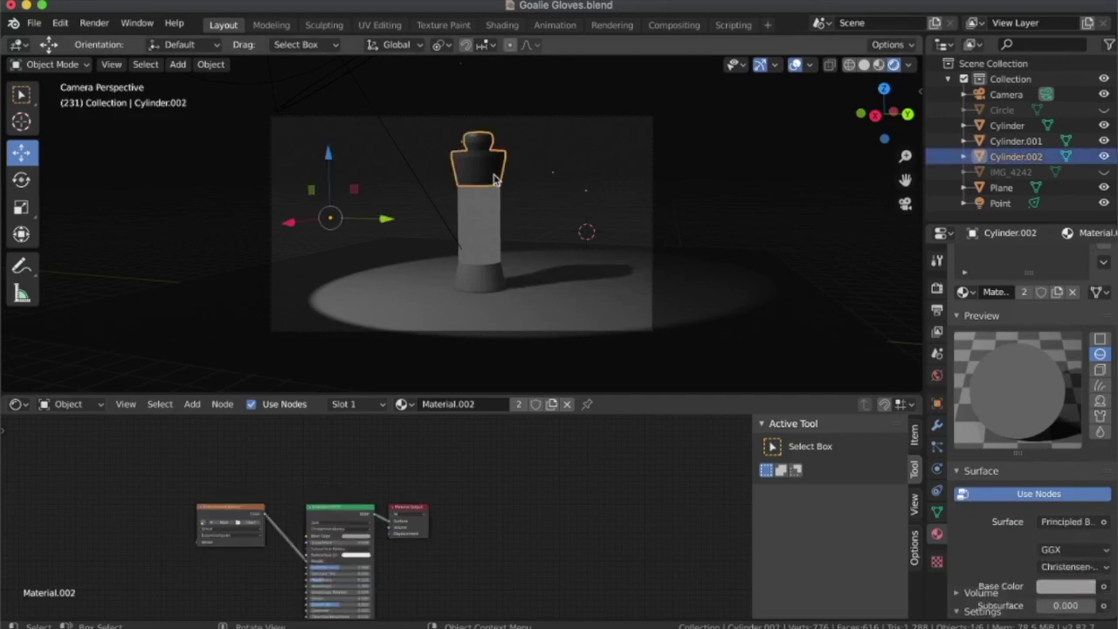
pyautogui.scroll(1, 448, 463)
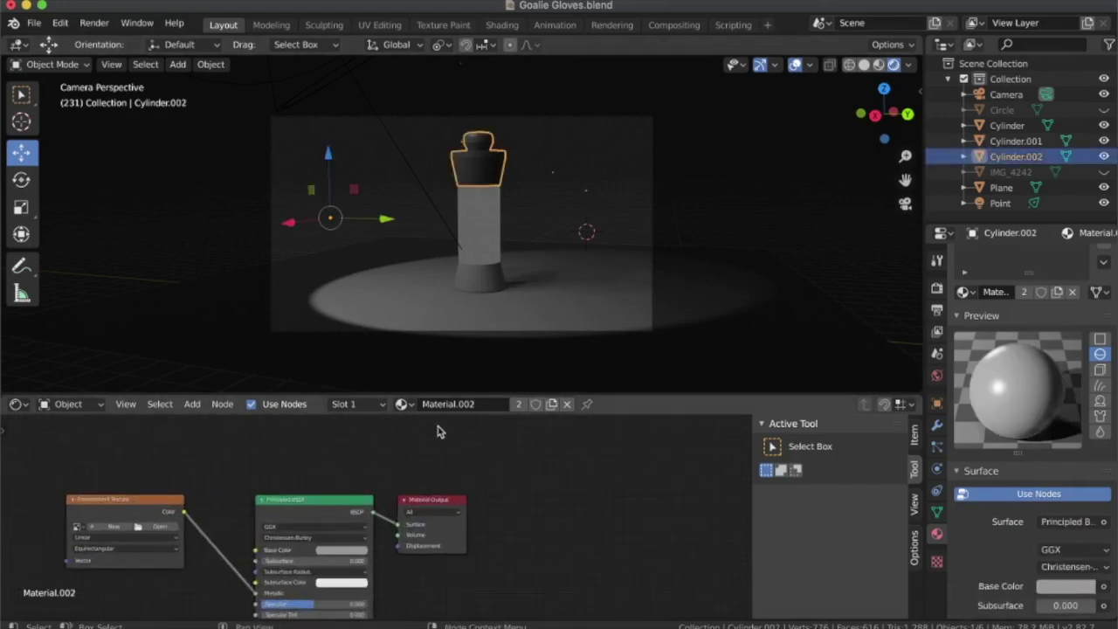
pyautogui.click(466, 279)
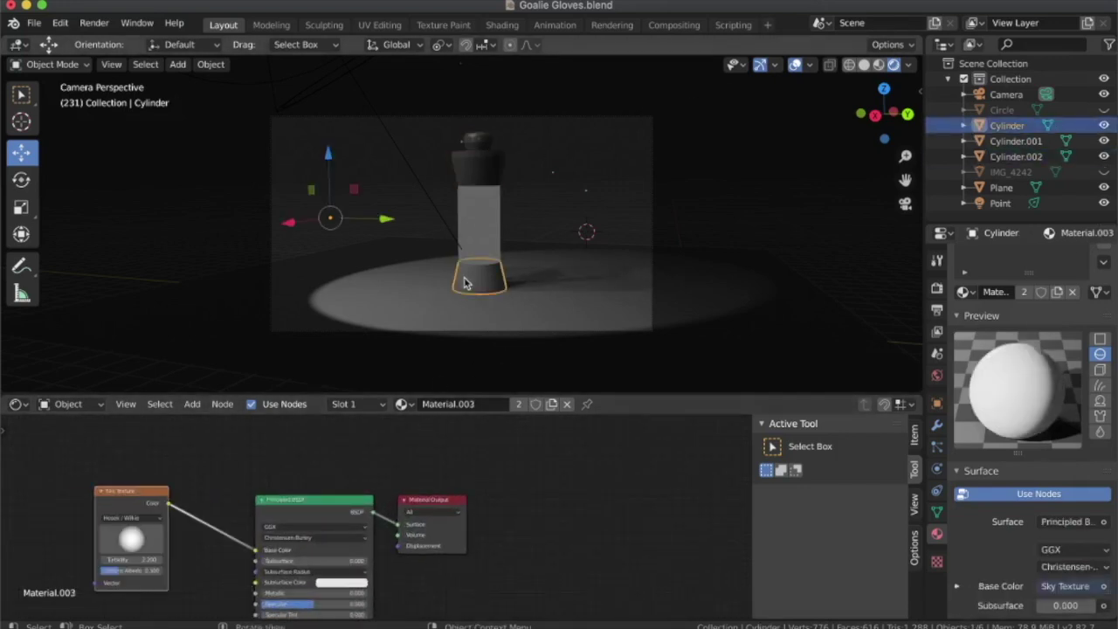
pyautogui.click(476, 174)
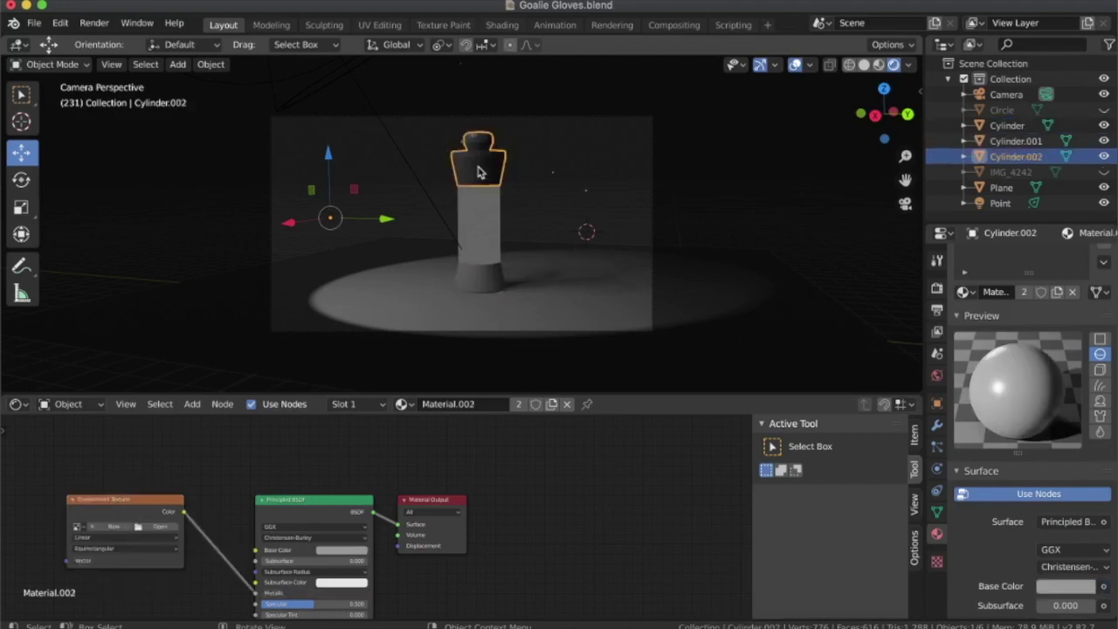
pyautogui.click(476, 231)
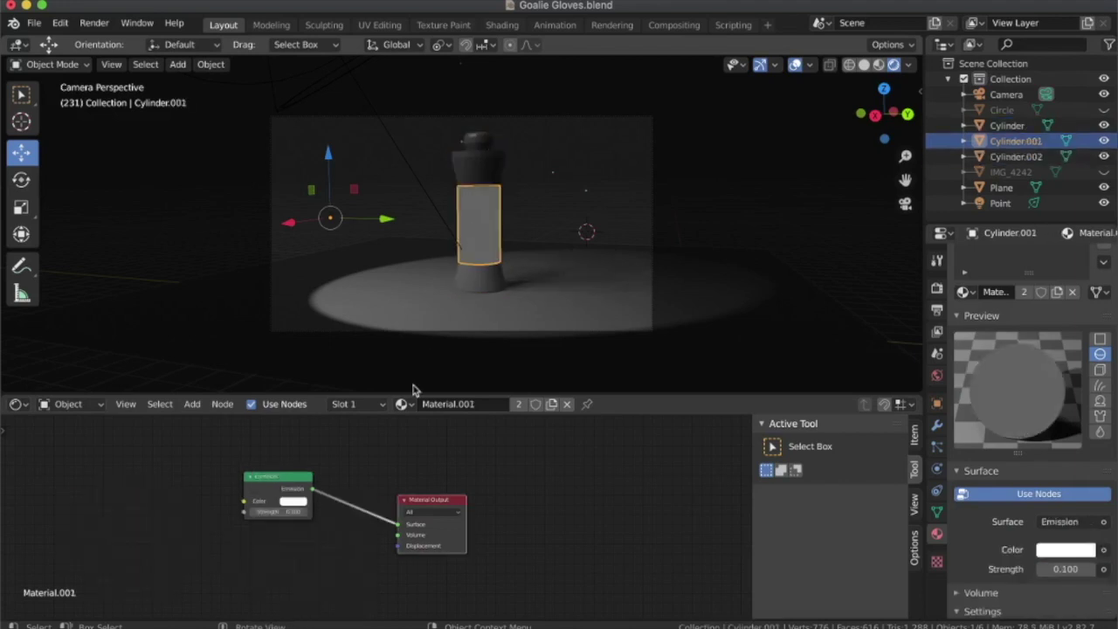
pyautogui.click(192, 403)
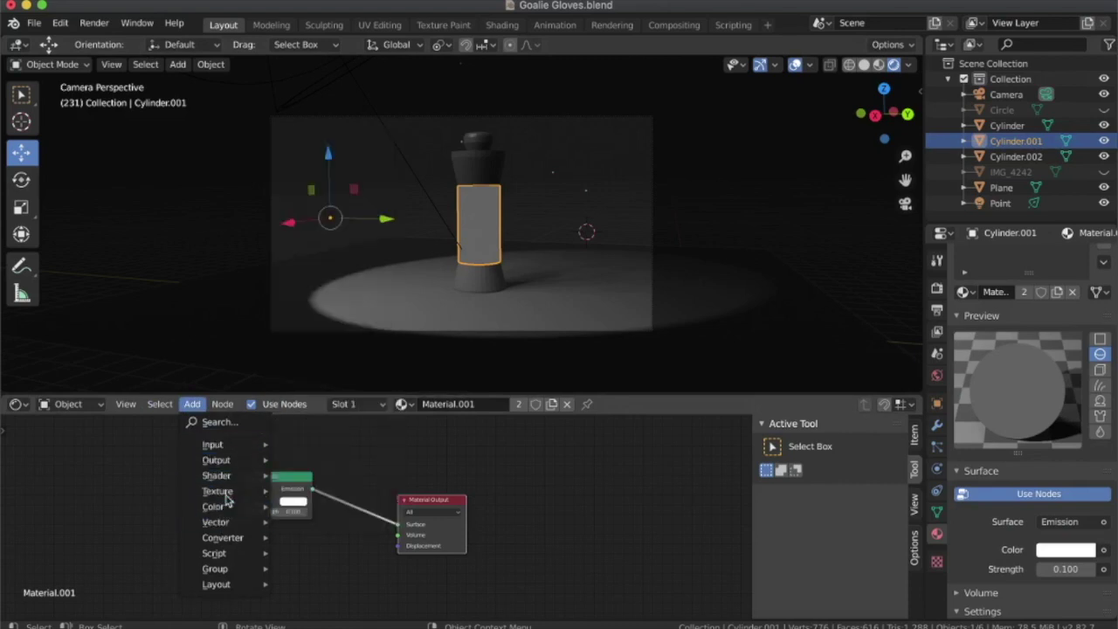
pyautogui.moveTo(217, 491)
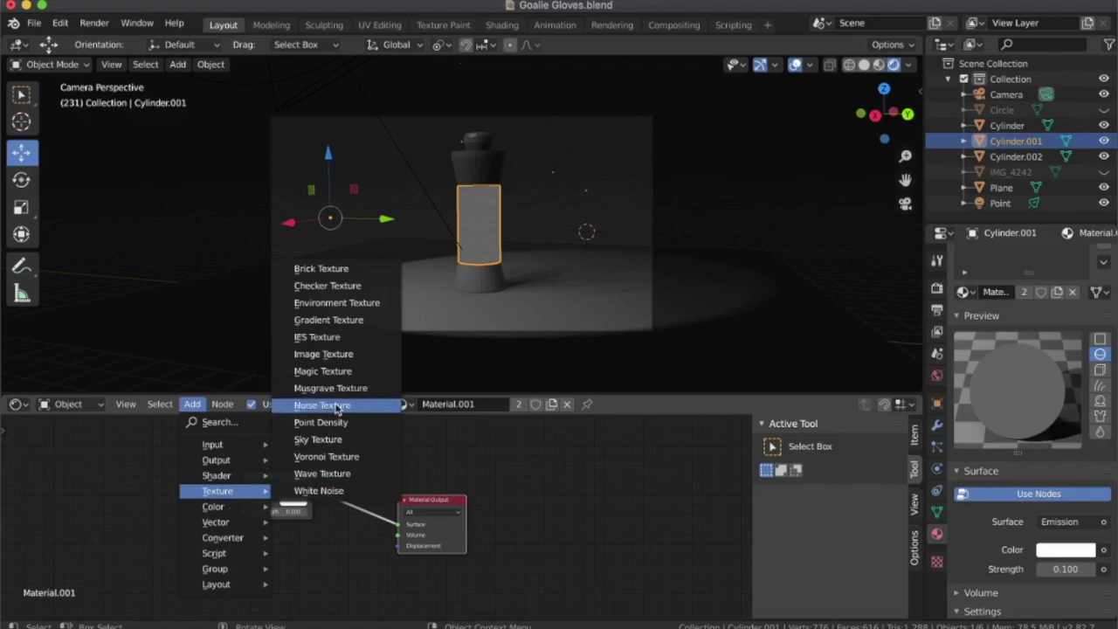
# Step: Add a Noise Texture to the label material, then delete it
pyautogui.click(336, 407)
pyautogui.rightClick(147, 477)
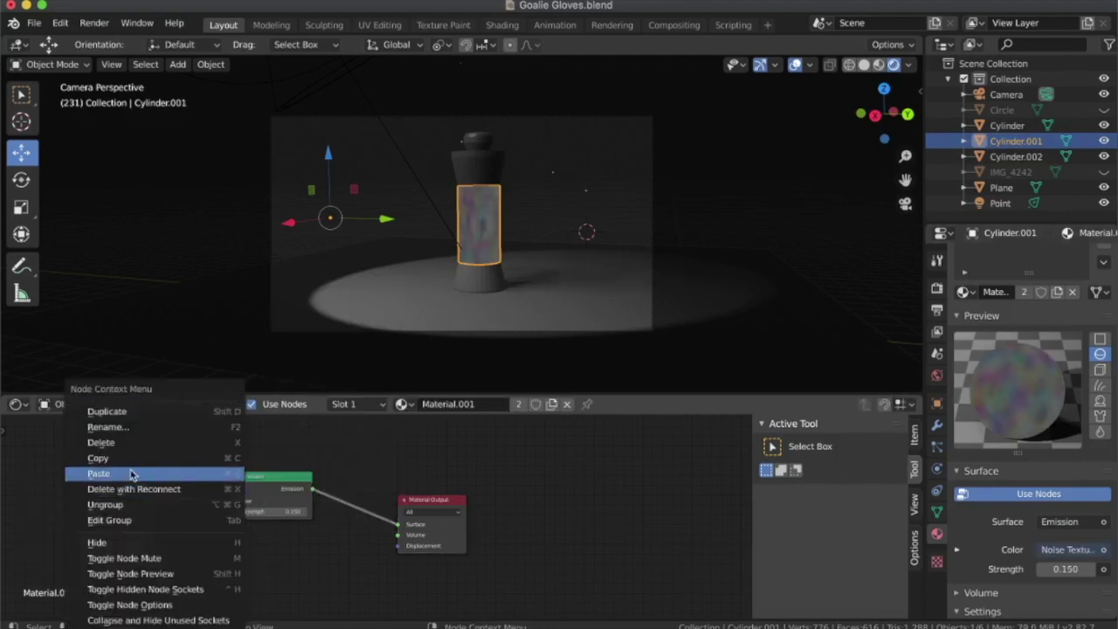
pyautogui.click(132, 487)
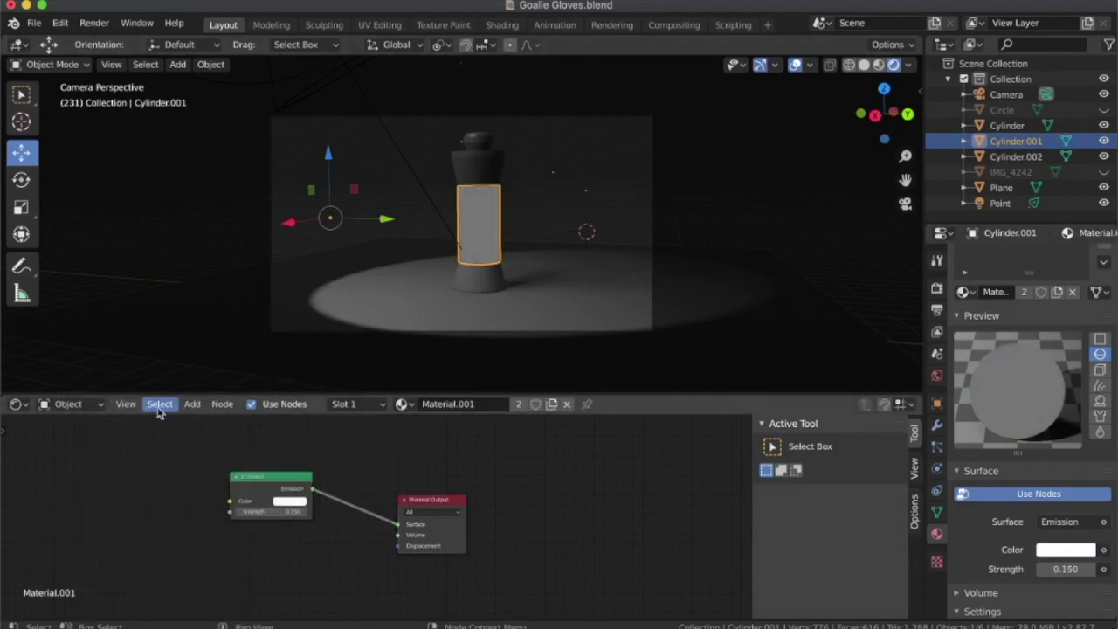
# Step: Add an Environment Texture and wire its Color into the Emission Strength input
pyautogui.click(192, 404)
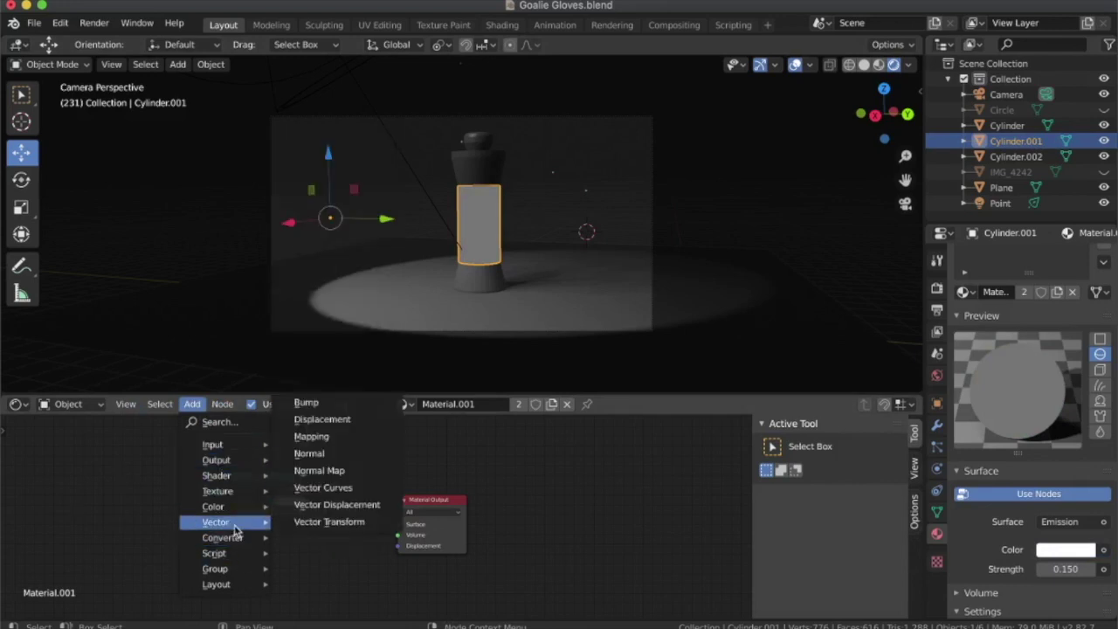
pyautogui.moveTo(217, 491)
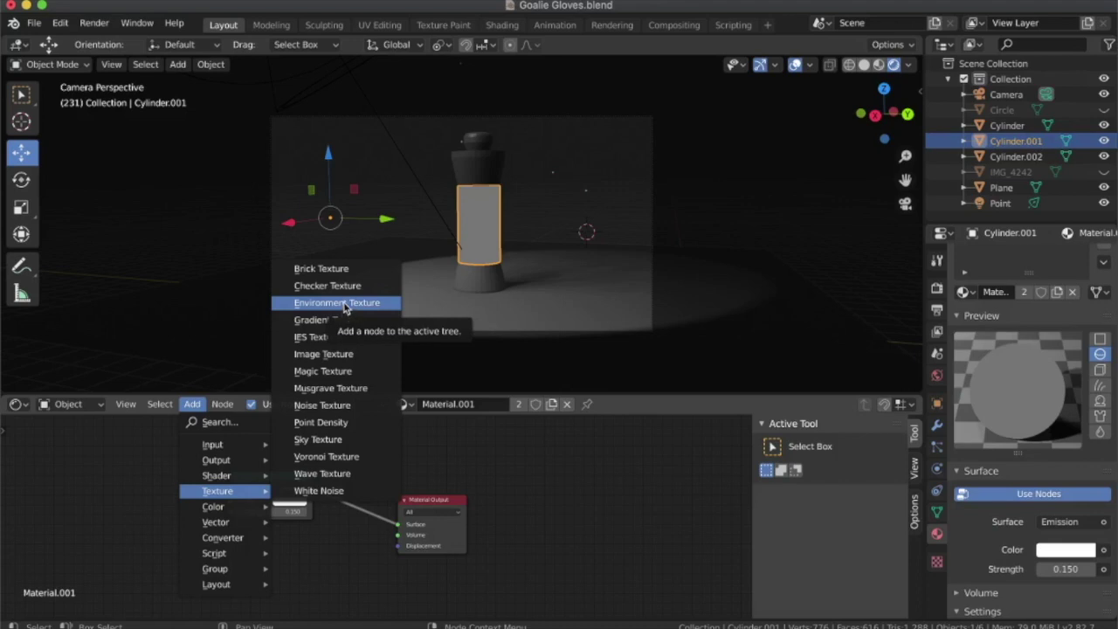
pyautogui.click(345, 303)
pyautogui.click(41, 465)
pyautogui.moveTo(153, 477); pyautogui.dragTo(227, 512)
pyautogui.moveTo(146, 479); pyautogui.dragTo(227, 503)
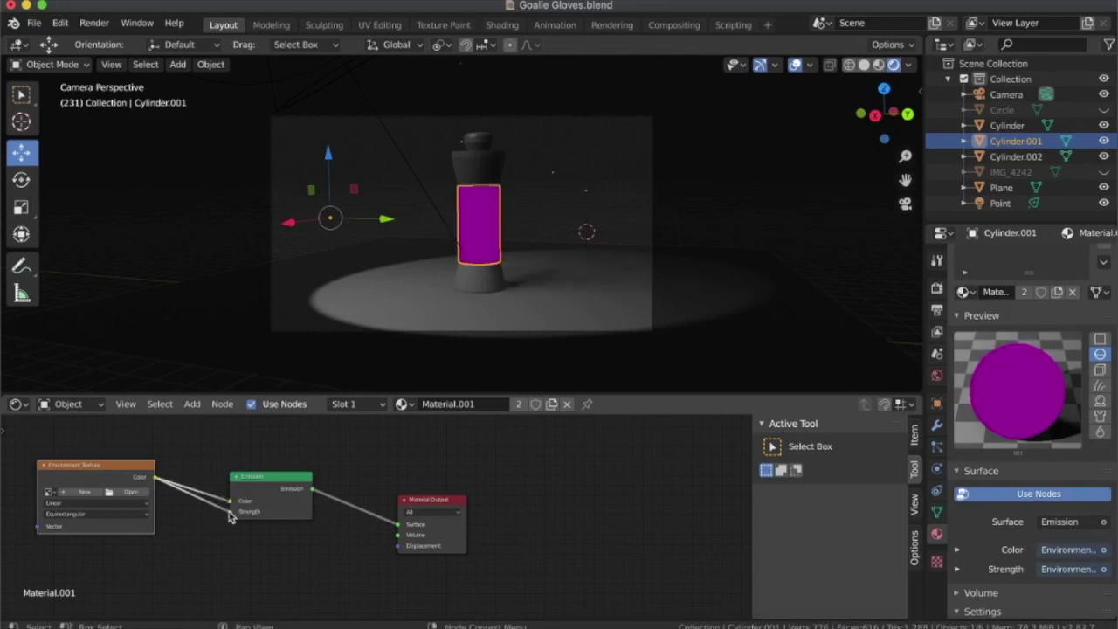
pyautogui.moveTo(229, 514); pyautogui.dragTo(211, 515)
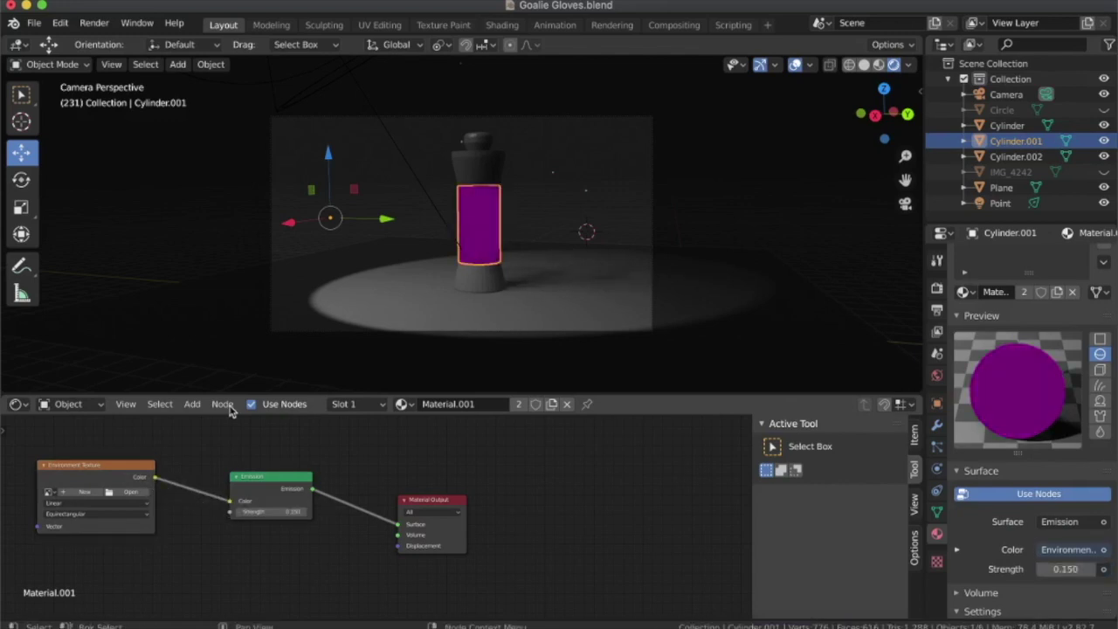
pyautogui.moveTo(158, 483); pyautogui.dragTo(228, 512)
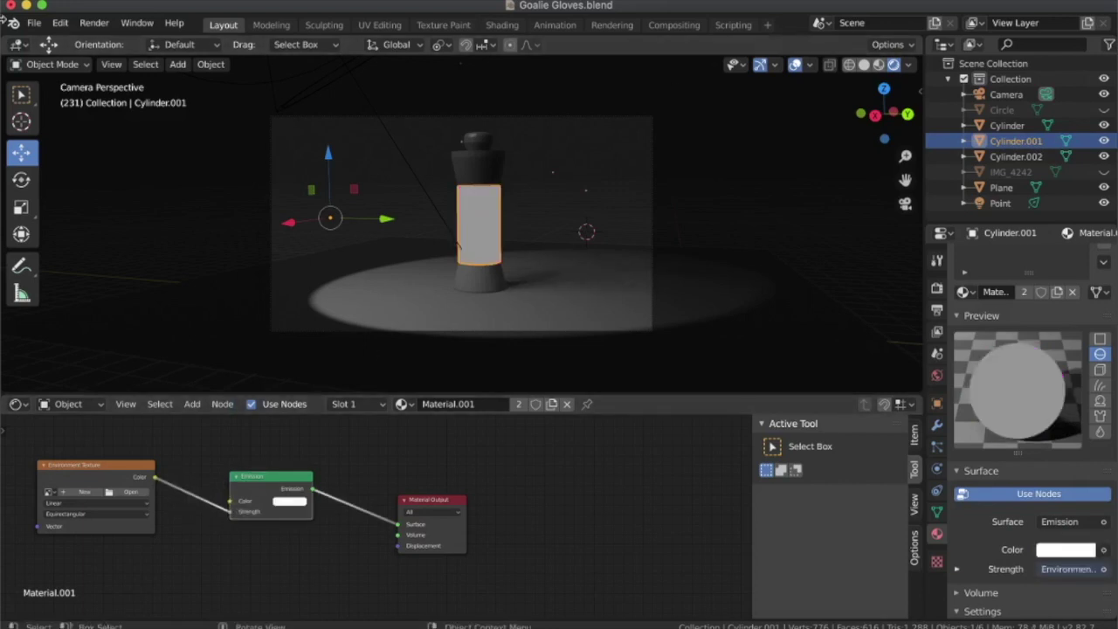
# Step: Deselect the label and render an image of the scene from the camera view
pyautogui.click(191, 178)
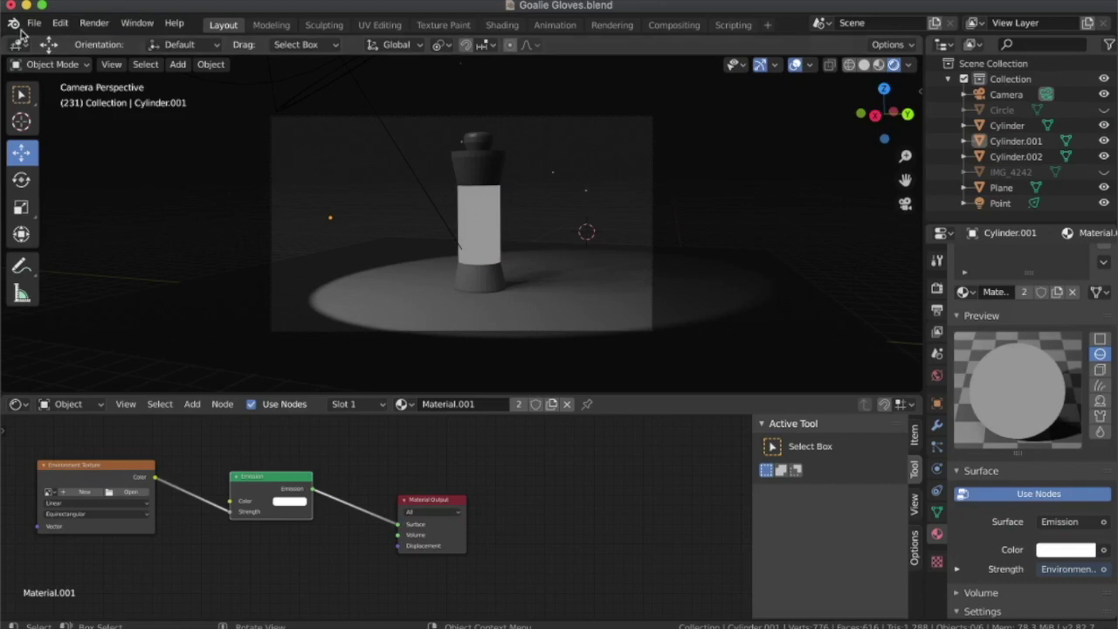
pyautogui.click(98, 22)
pyautogui.click(100, 42)
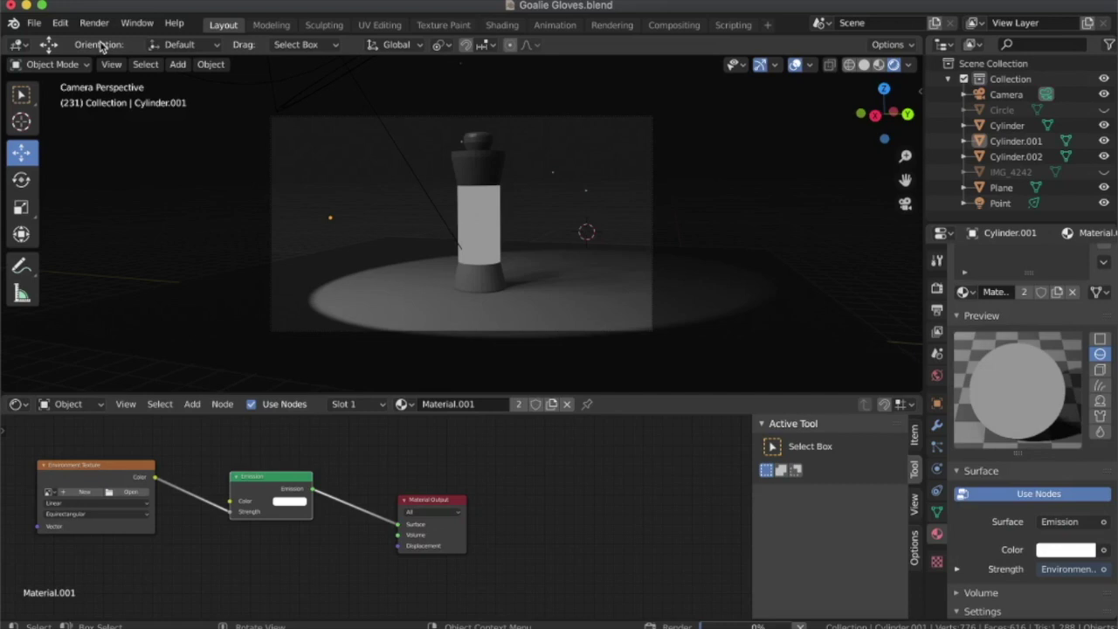
pyautogui.click(95, 24)
pyautogui.click(99, 39)
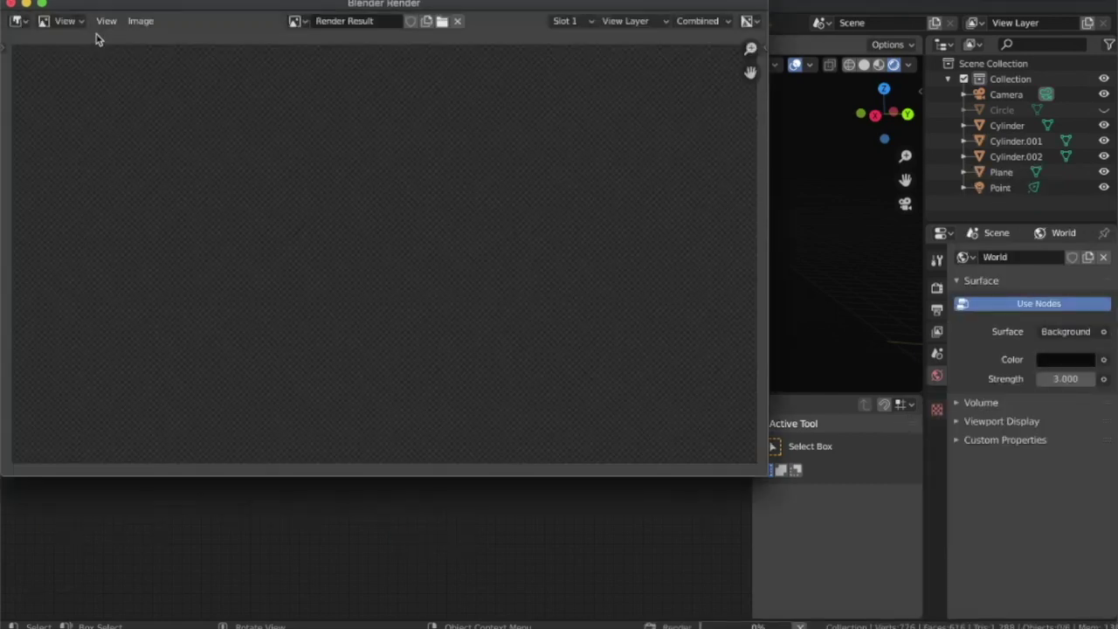